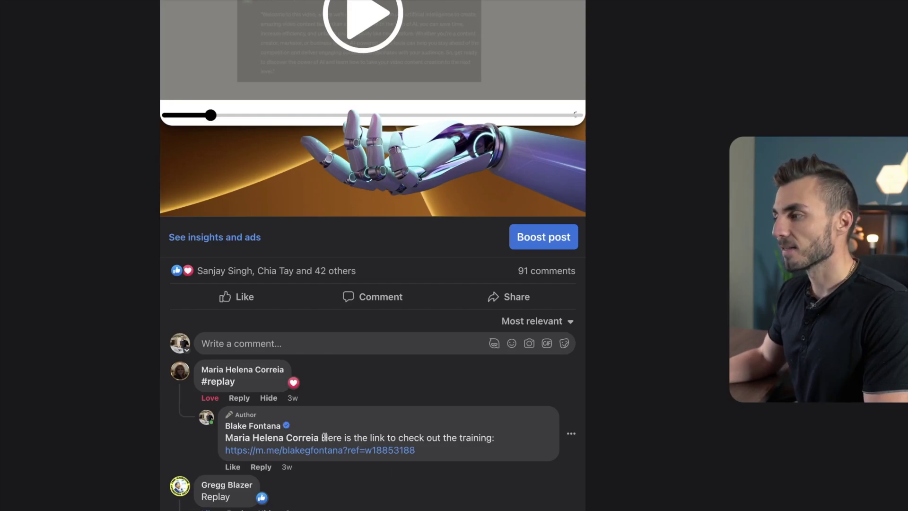
Step: Highlight the author's reply text and Messenger ref link under the first #replay comment on the Facebook post
{"action": "left_click_drag", "start_coordinate": [321, 437], "coordinate": [492, 437]}
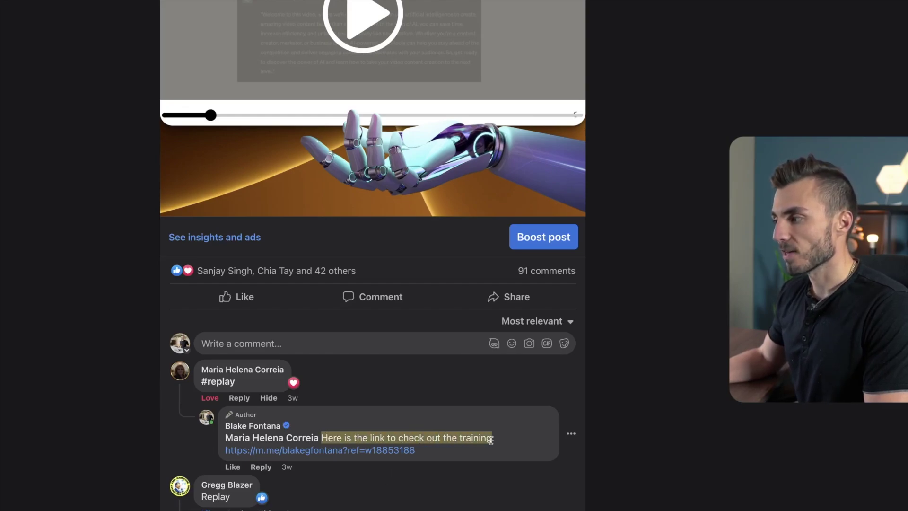
{"action": "left_click_drag", "start_coordinate": [444, 457], "coordinate": [235, 448]}
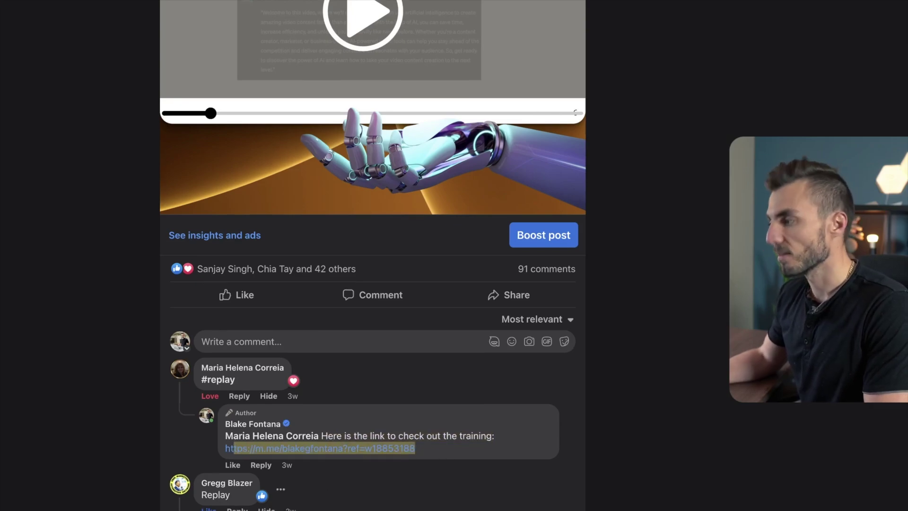
{"action": "left_click", "coordinate": [441, 453]}
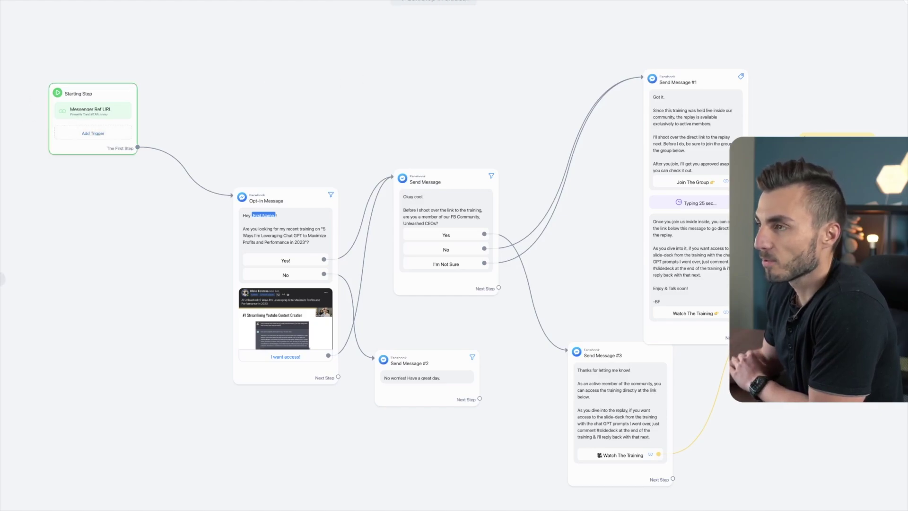
Step: In the ManyChat flow, examine the Messenger Ref URL starting step and the Opt-In Message with its reply buttons
{"action": "left_click", "coordinate": [79, 119]}
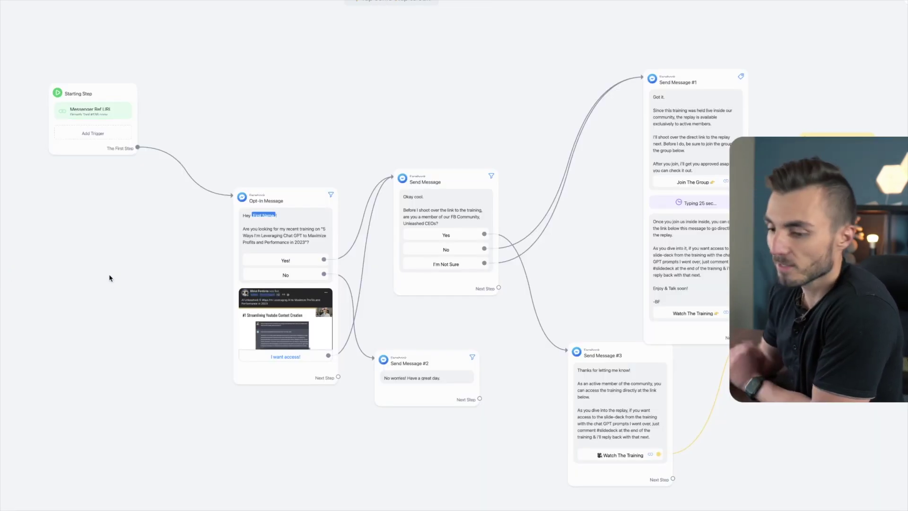
{"action": "scroll", "coordinate": [111, 278], "scroll_direction": "up", "scroll_amount": 1}
{"action": "scroll", "coordinate": [109, 278], "scroll_direction": "up", "scroll_amount": 3}
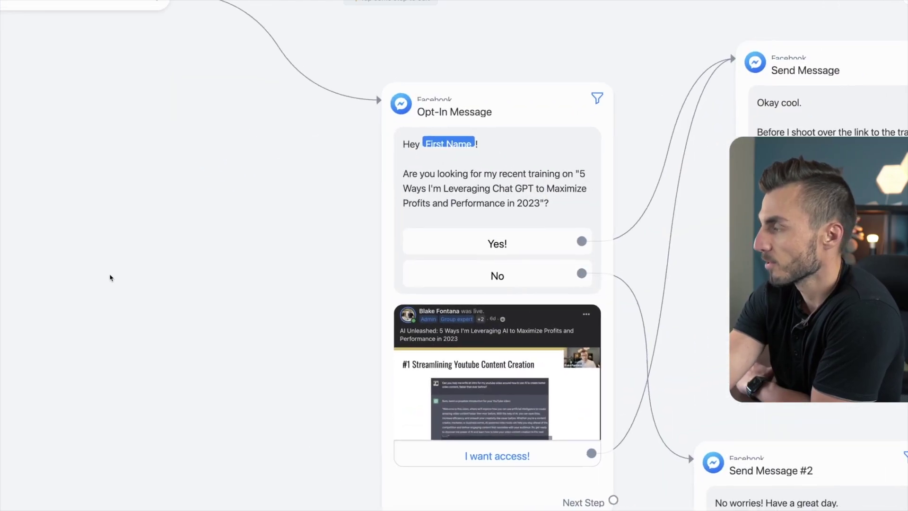
{"action": "left_click", "coordinate": [410, 179]}
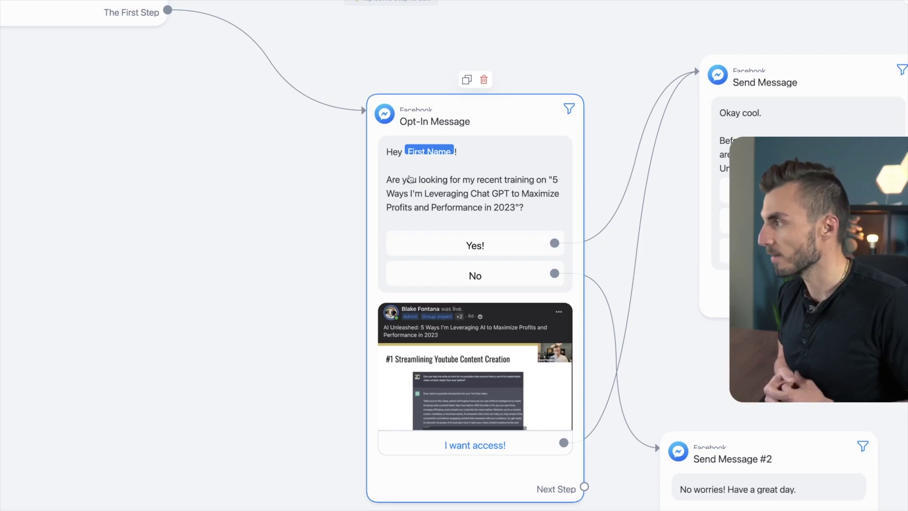
{"action": "left_click", "coordinate": [304, 223]}
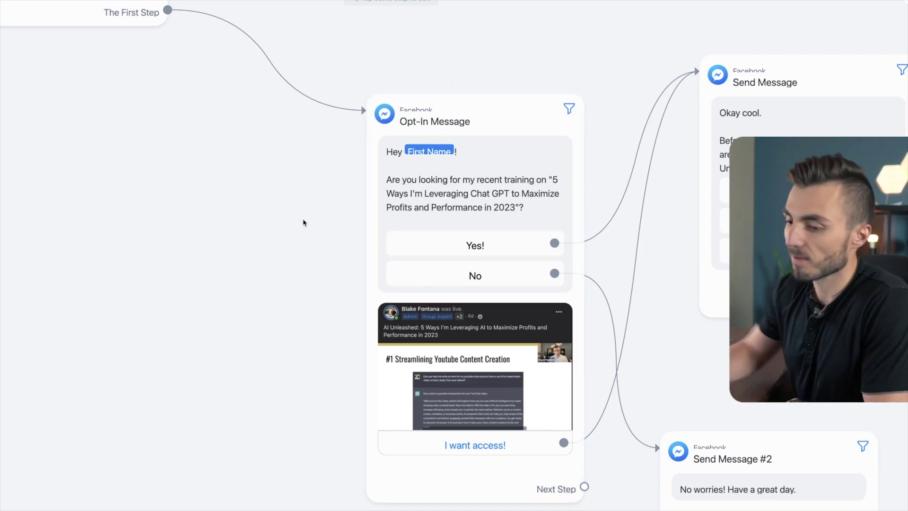
Step: Examine the Send Message step that asks about community membership, including its Yes, No and I'm Not Sure replies
{"action": "scroll", "coordinate": [278, 227], "scroll_direction": "right", "scroll_amount": 10}
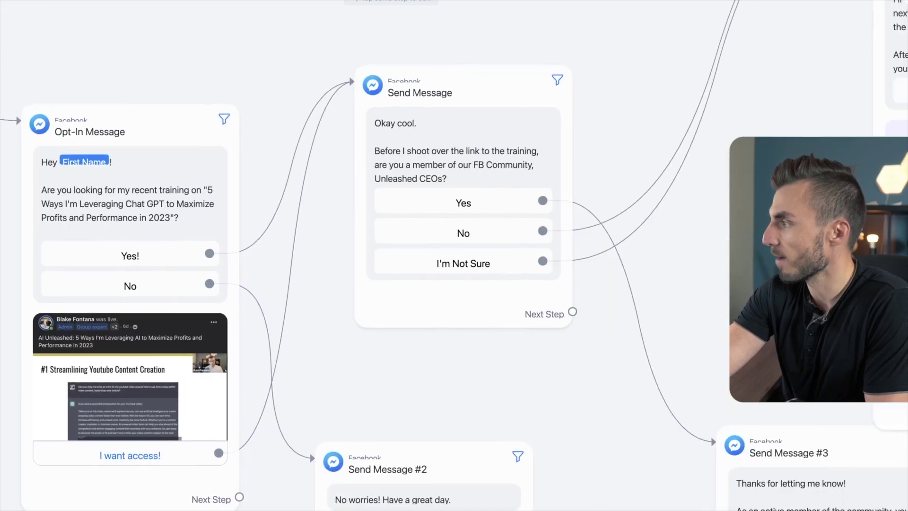
{"action": "left_click", "coordinate": [331, 138]}
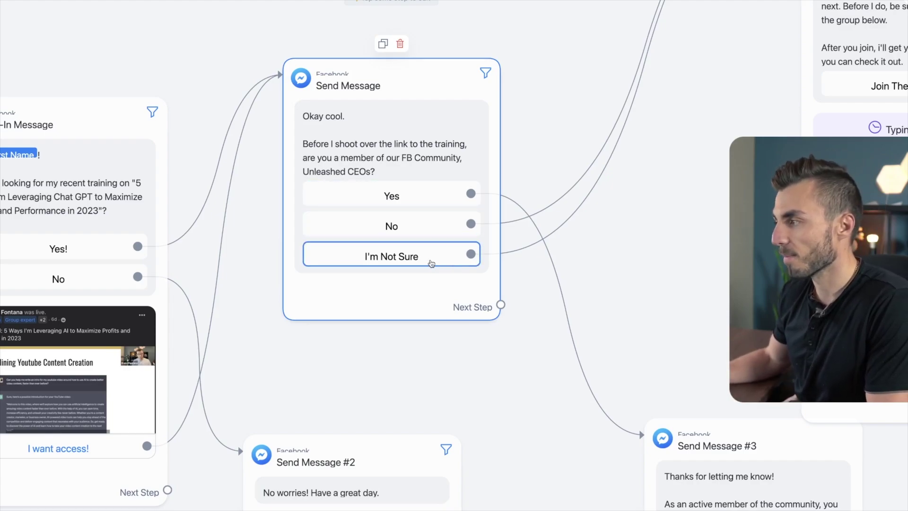
{"action": "left_click", "coordinate": [390, 150]}
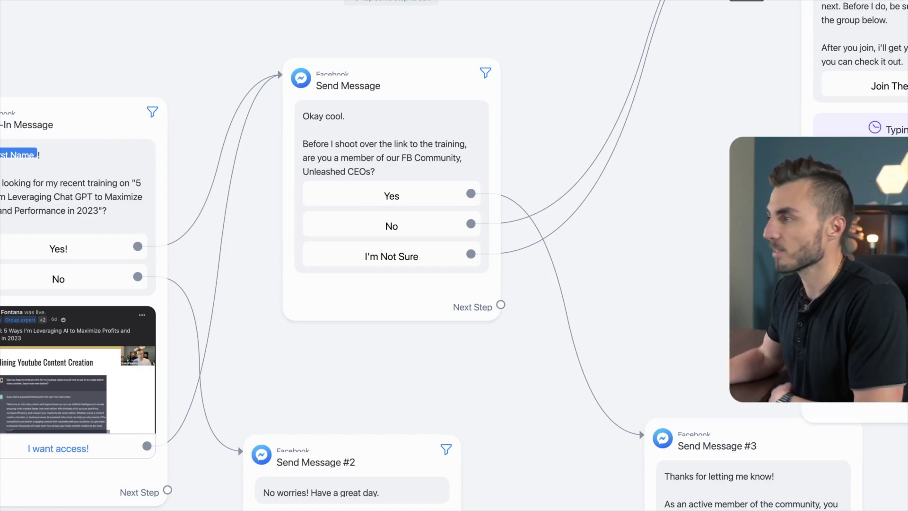
{"action": "left_click", "coordinate": [373, 174]}
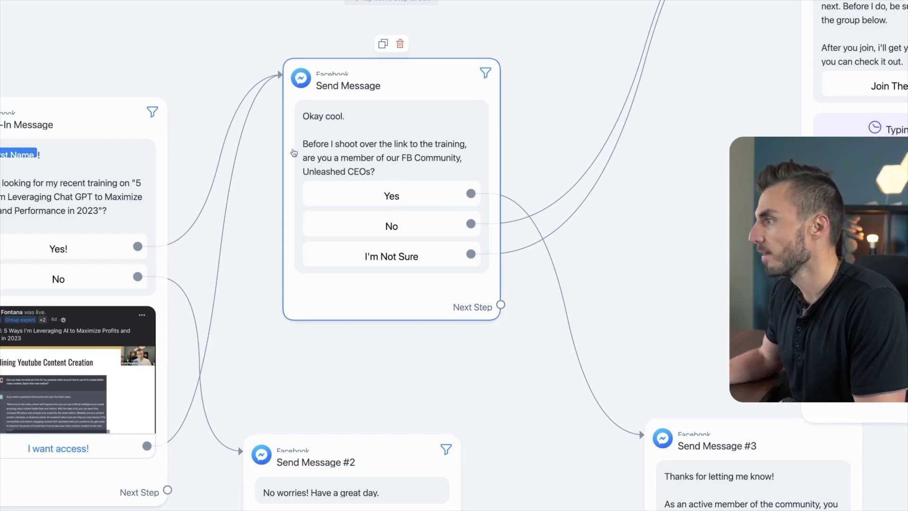
{"action": "left_click", "coordinate": [332, 200]}
{"action": "left_click", "coordinate": [352, 208]}
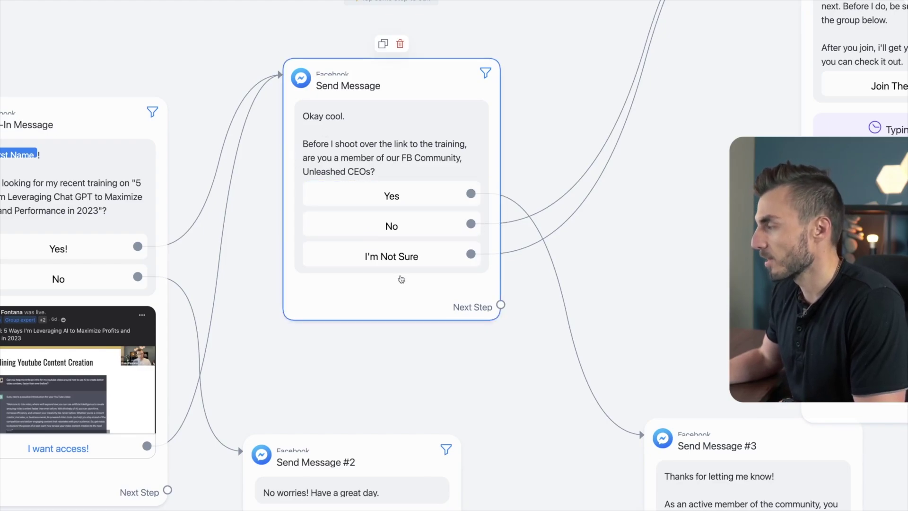
{"action": "left_click", "coordinate": [580, 227]}
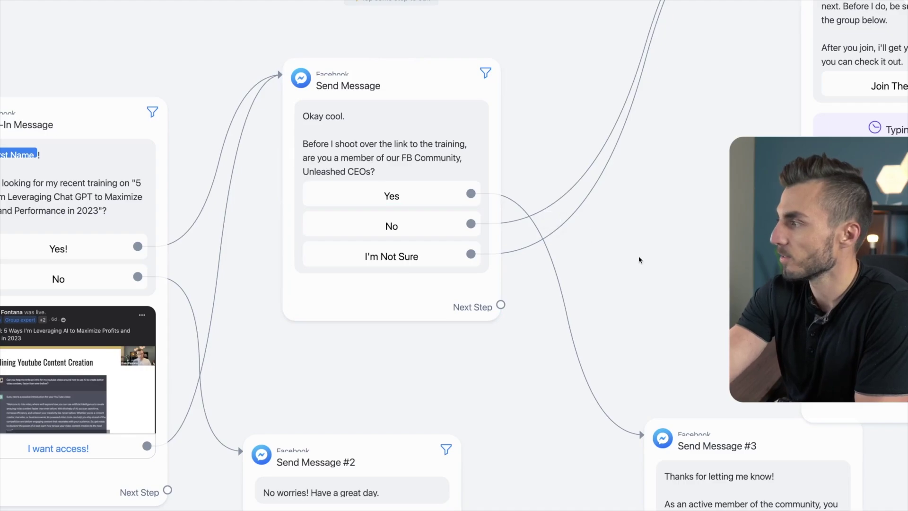
Step: Follow the Yes branch to Send Message #3 and review its text and Watch The Training button
{"action": "left_click_drag", "start_coordinate": [639, 203], "coordinate": [287, 310]}
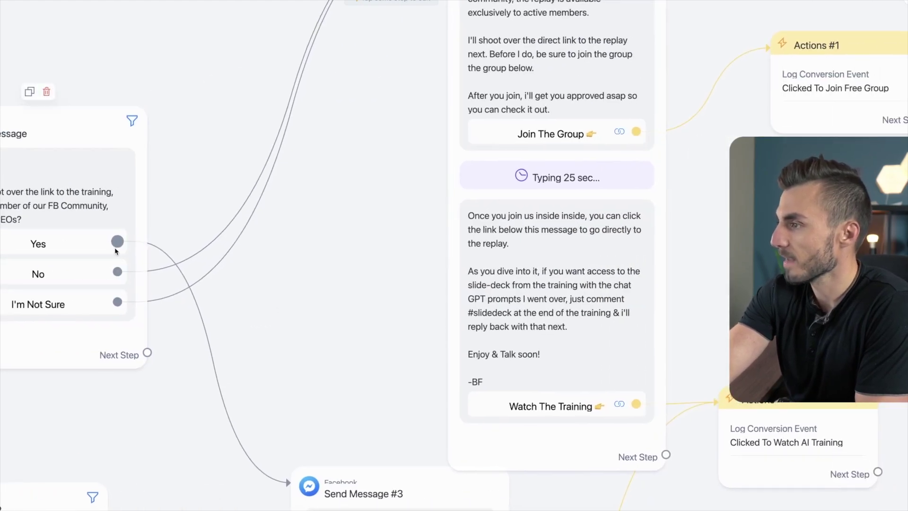
{"action": "left_click_drag", "start_coordinate": [255, 348], "coordinate": [216, 111]}
{"action": "left_click", "coordinate": [324, 327]}
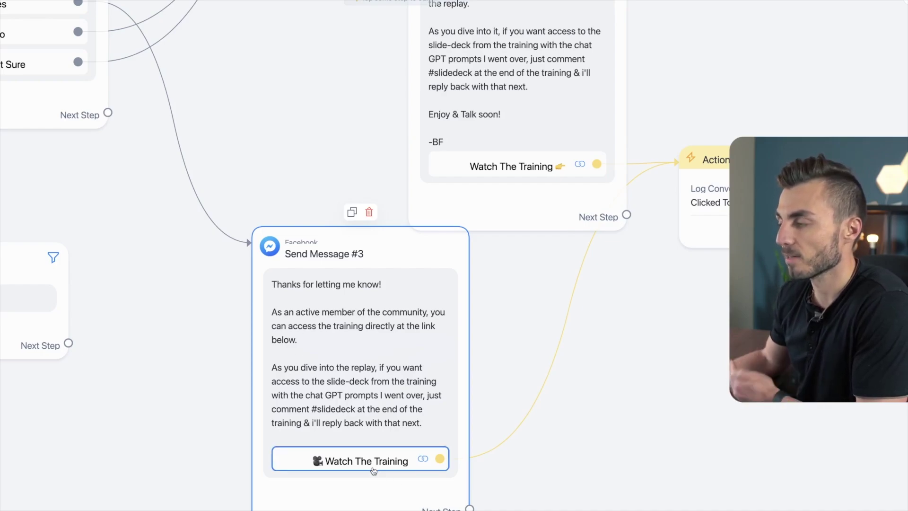
{"action": "left_click_drag", "start_coordinate": [146, 243], "coordinate": [0, 421]}
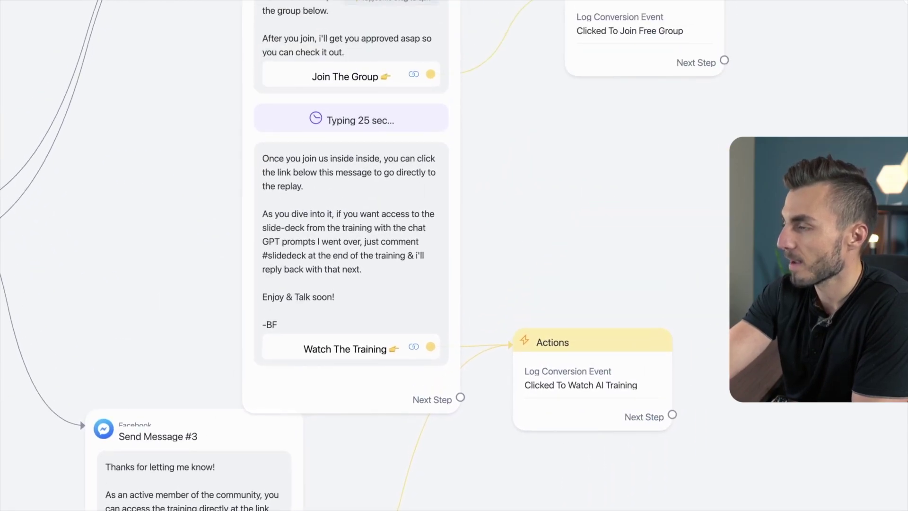
Step: Review Send Message #1, checking the website address and additional action in its Join The Group button's settings
{"action": "scroll", "coordinate": [95, 237], "scroll_direction": "up", "scroll_amount": 5}
{"action": "scroll", "coordinate": [95, 237], "scroll_direction": "right", "scroll_amount": 3}
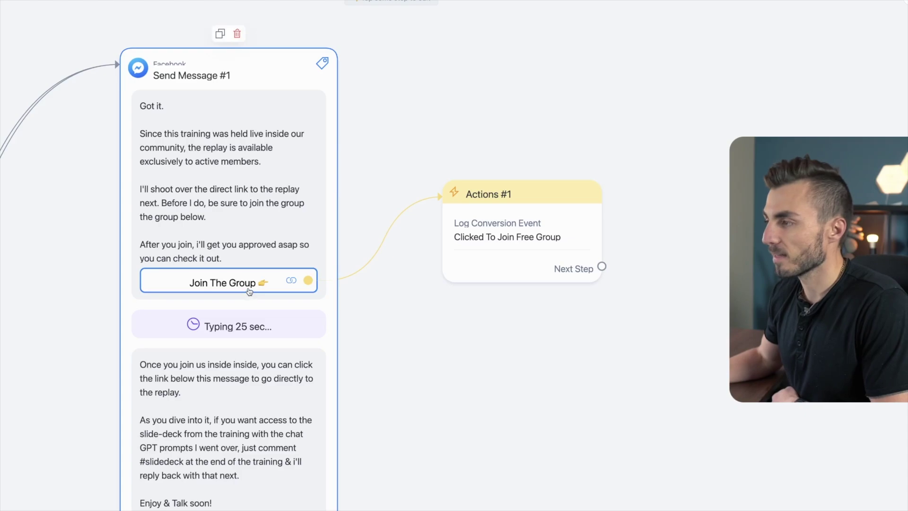
{"action": "left_click", "coordinate": [201, 286]}
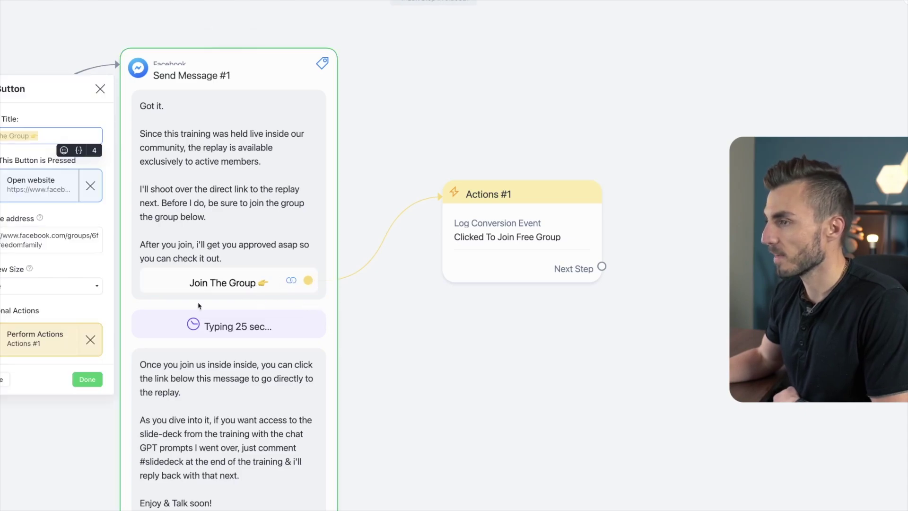
{"action": "triple_click", "coordinate": [38, 243]}
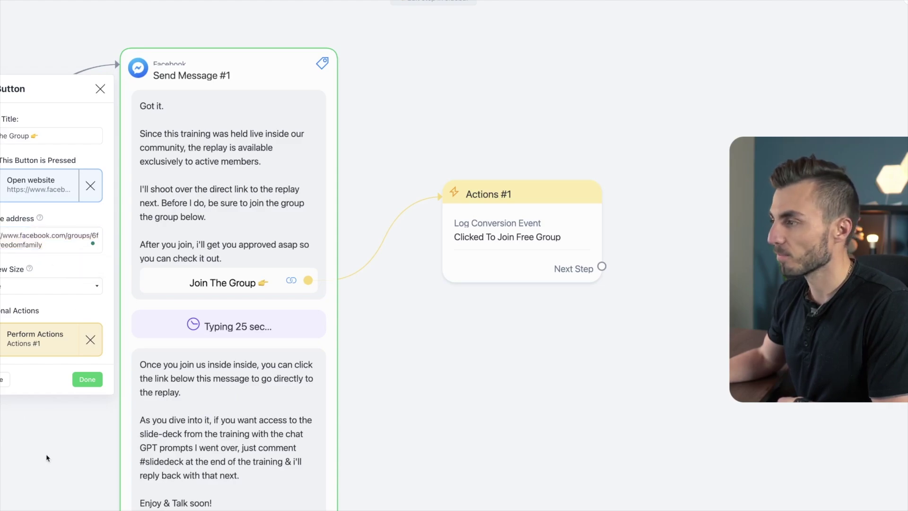
{"action": "left_click", "coordinate": [224, 273]}
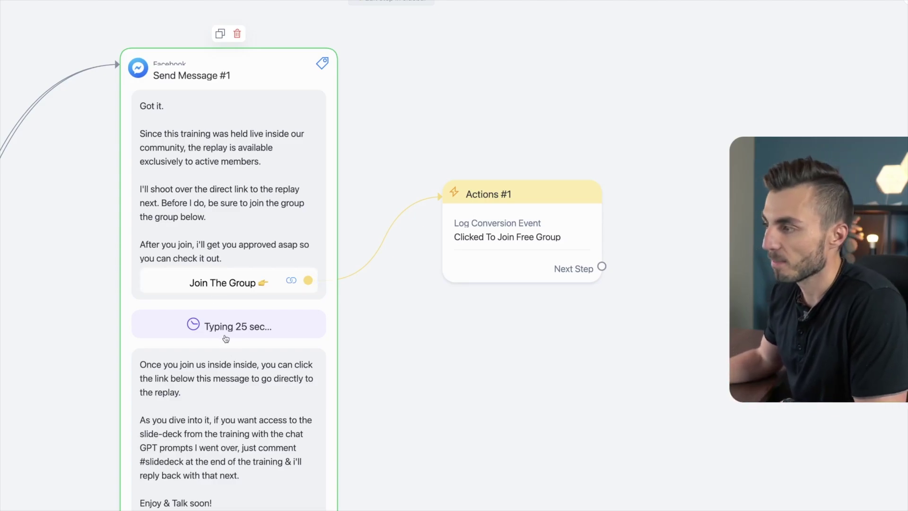
{"action": "left_click_drag", "start_coordinate": [389, 385], "coordinate": [375, 267]}
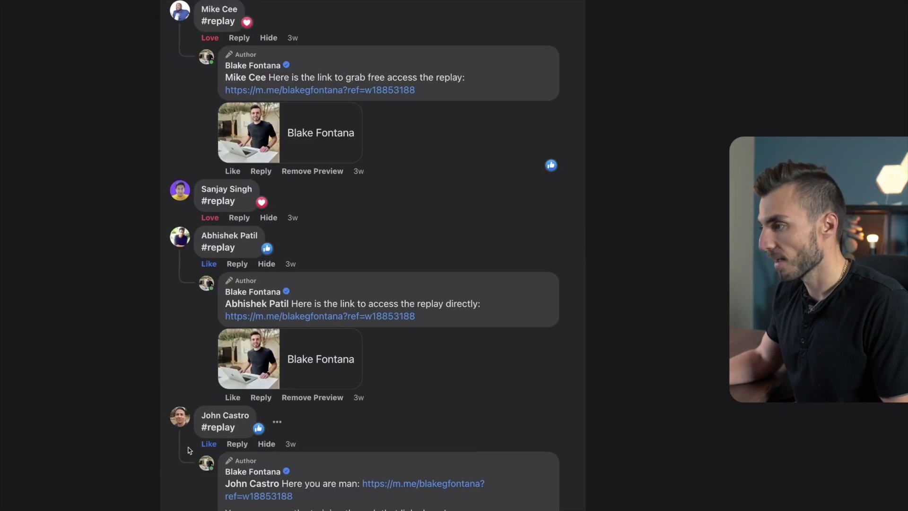
Step: Look through the #replay comments and link replies on the Facebook training post
{"action": "scroll", "coordinate": [188, 450], "scroll_direction": "down", "scroll_amount": 1}
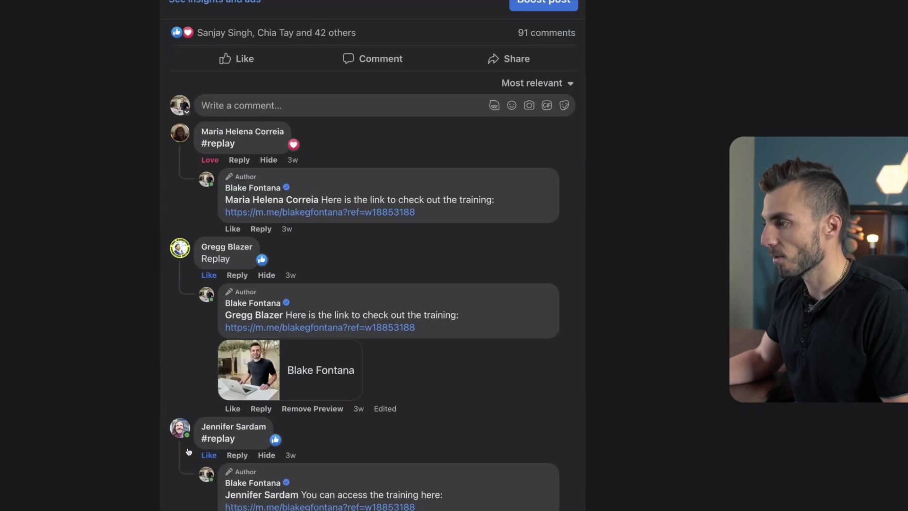
{"action": "scroll", "coordinate": [36, 312], "scroll_direction": "up", "scroll_amount": 9}
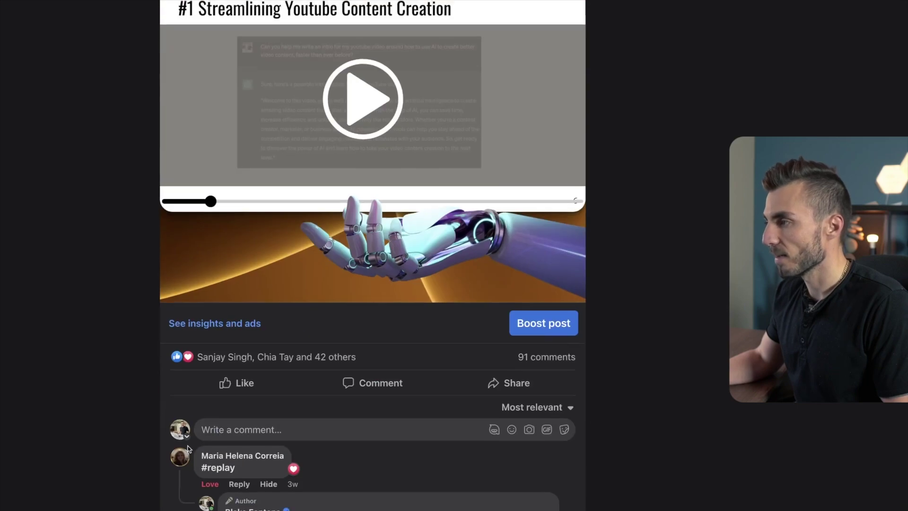
{"action": "scroll", "coordinate": [36, 314], "scroll_direction": "down", "scroll_amount": 1}
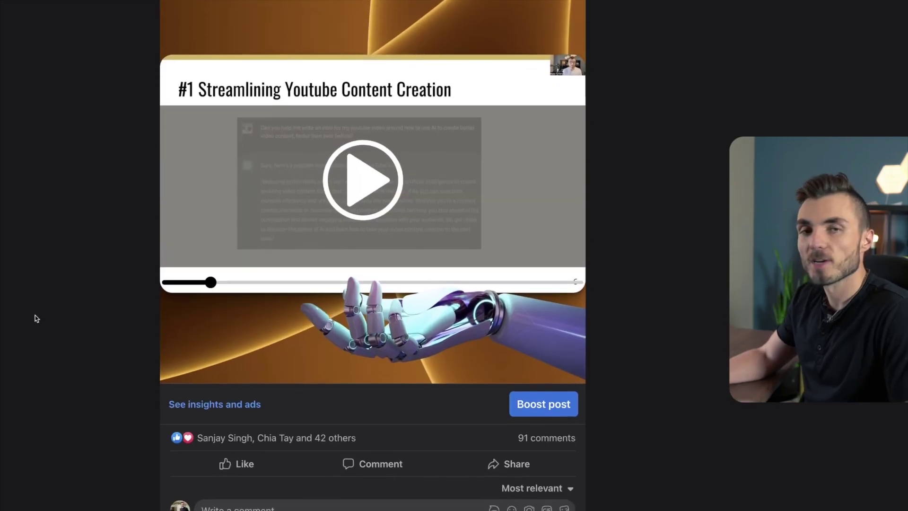
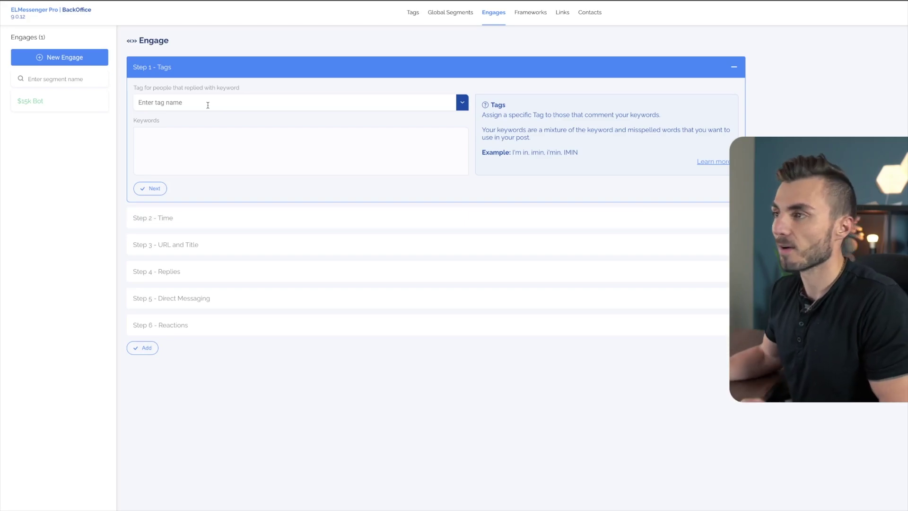
Step: In the new ELMessenger Pro Engage, assign the Ai Training tag to keyword responders and add the keyword #Replay
{"action": "left_click", "coordinate": [462, 102]}
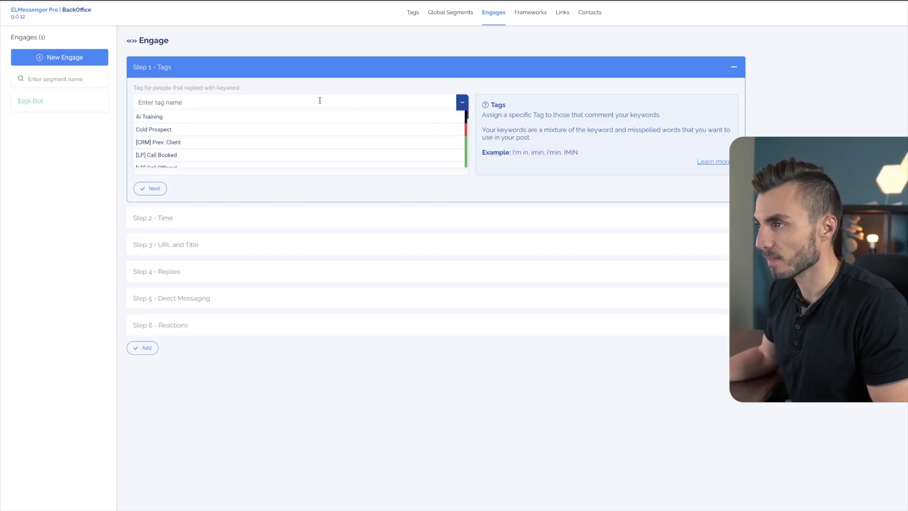
{"action": "left_click", "coordinate": [173, 121]}
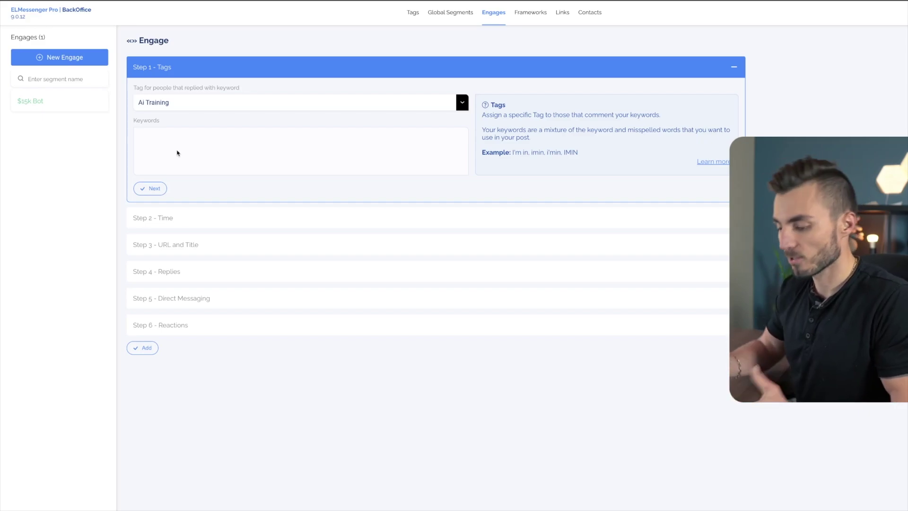
{"action": "type", "text": "#"}
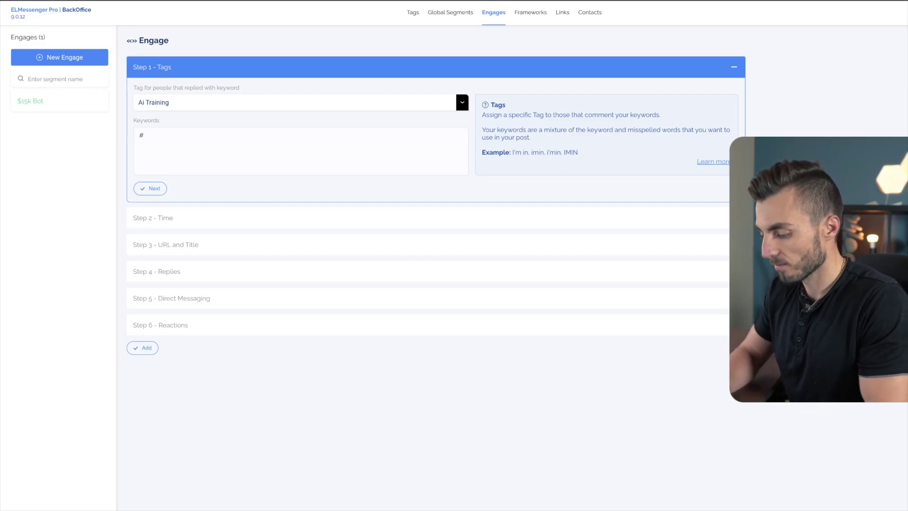
{"action": "type", "text": "Replay"}
{"action": "key", "text": "Return"}
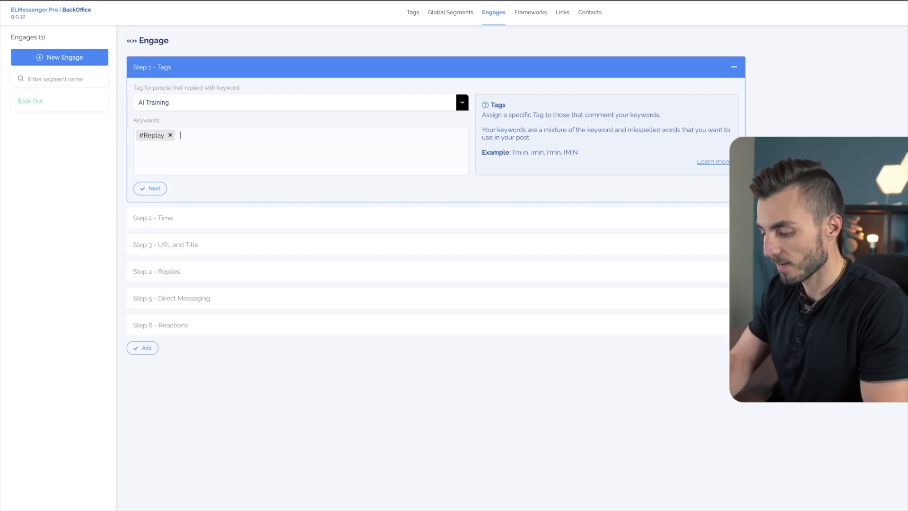
Step: Try the lowercase keyword #replay and add #reply and #me to the Engage's keywords
{"action": "type", "text": "#replay"}
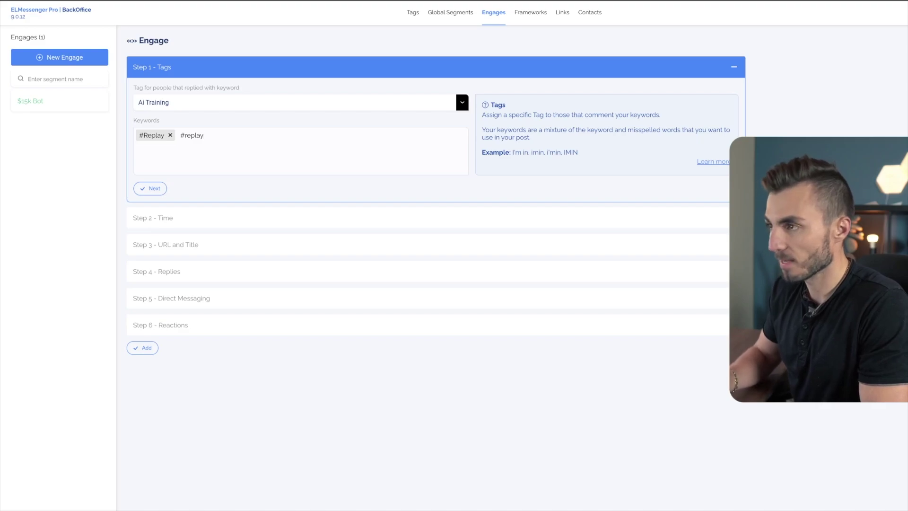
{"action": "key", "text": "Return"}
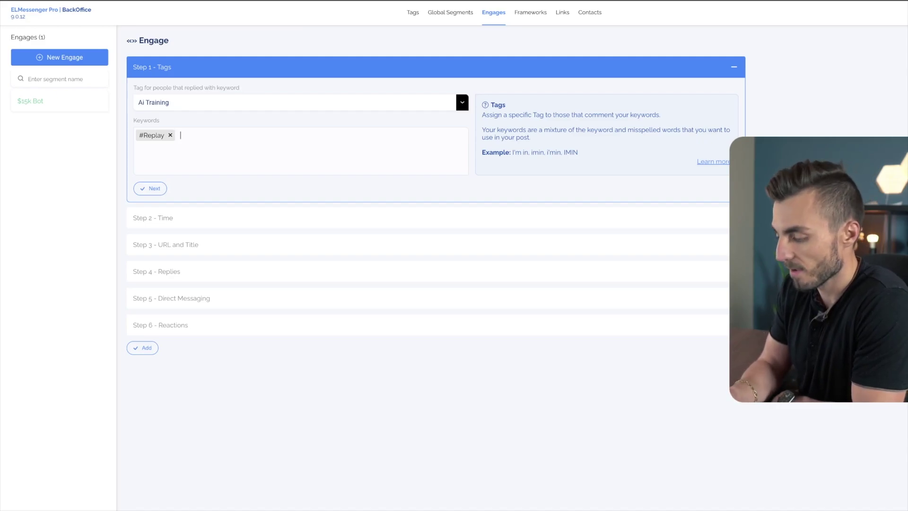
{"action": "type", "text": "#"}
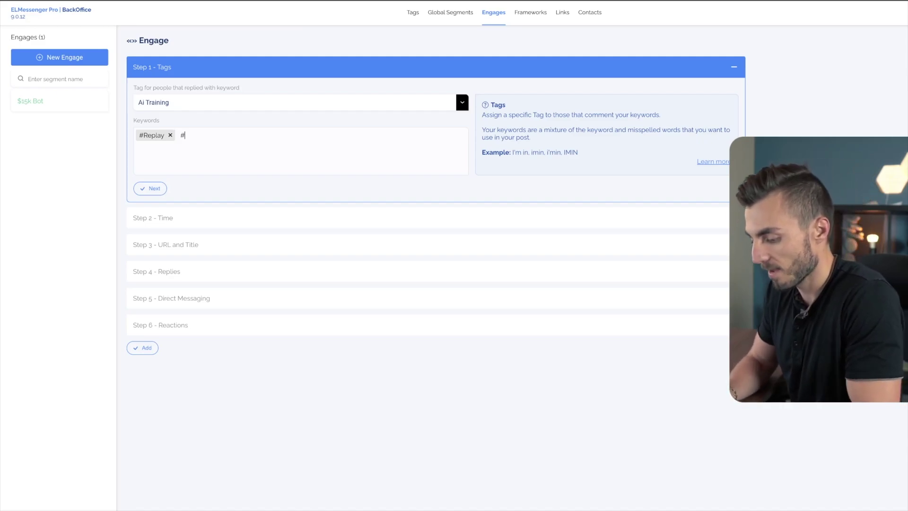
{"action": "type", "text": "reply"}
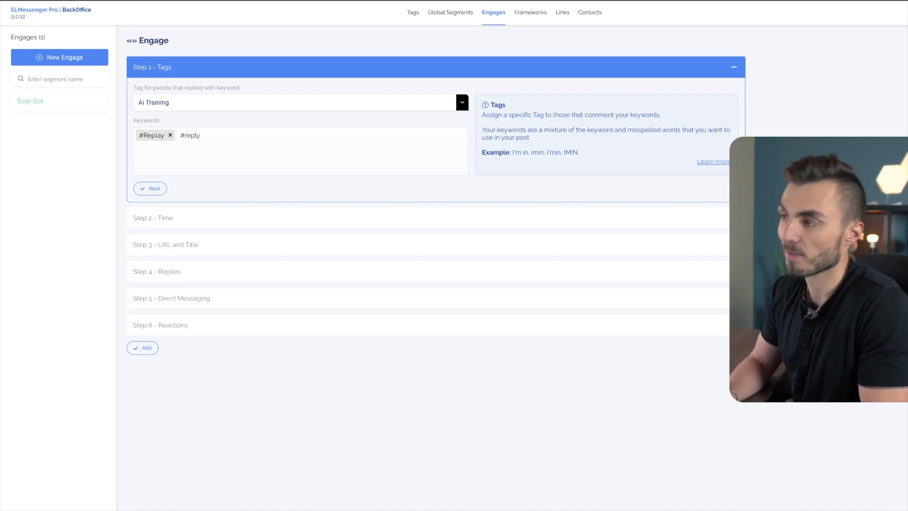
{"action": "key", "text": "Return"}
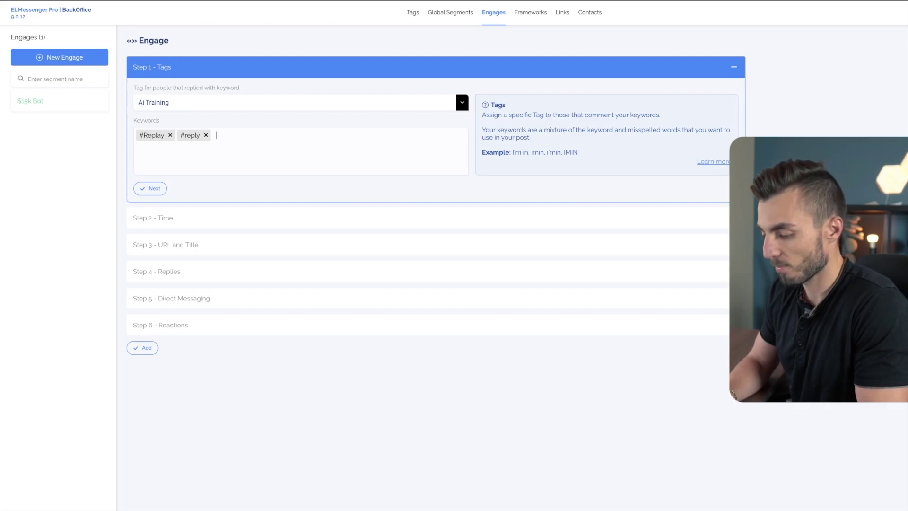
{"action": "type", "text": "#me"}
{"action": "key", "text": "Return"}
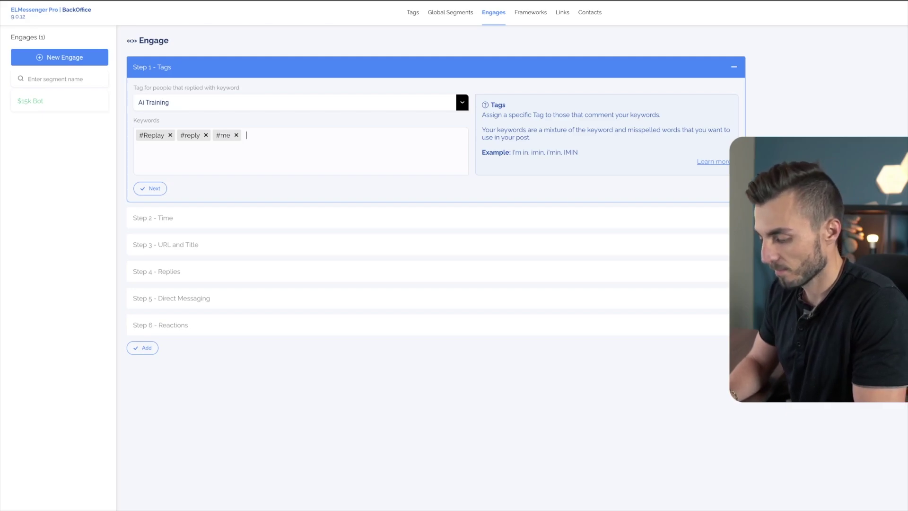
Step: Try the keyword #test, remove #me and #test from the Engage's keywords, and finish the Tags section
{"action": "type", "text": "#test"}
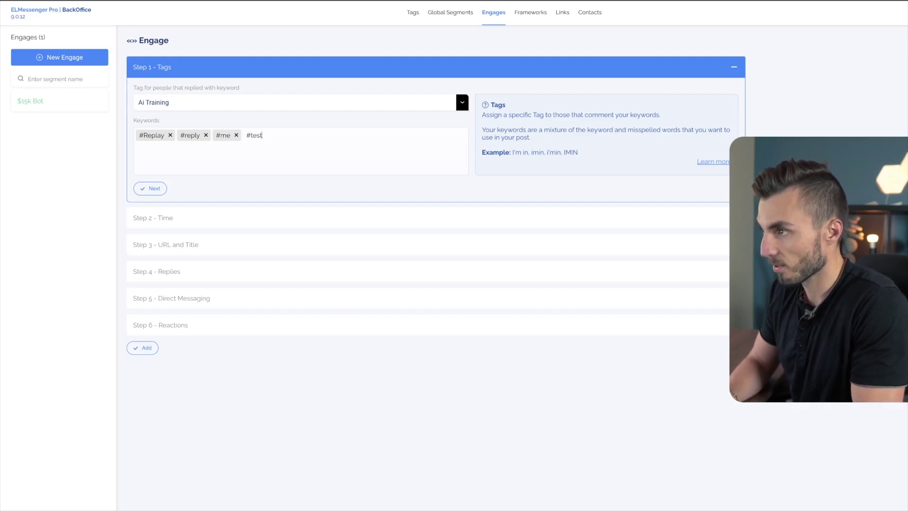
{"action": "key", "text": "Return"}
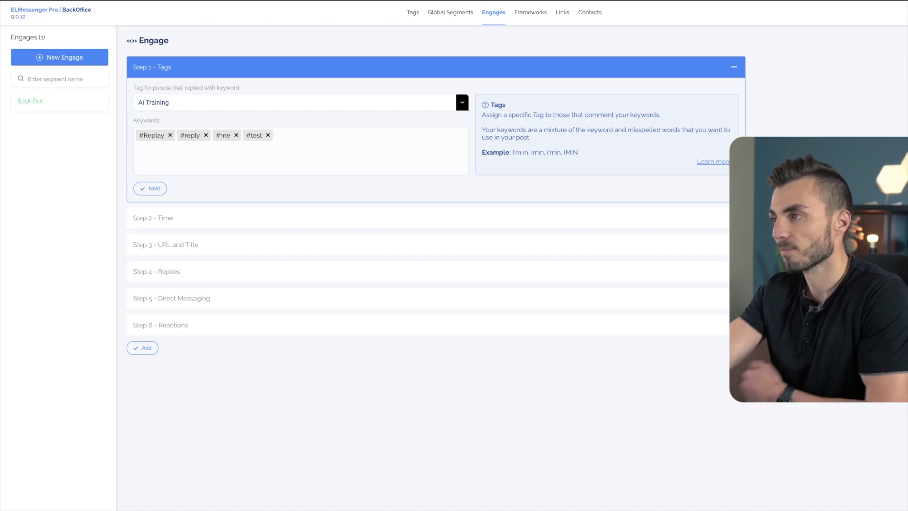
{"action": "left_click", "coordinate": [237, 135]}
{"action": "left_click", "coordinate": [237, 136]}
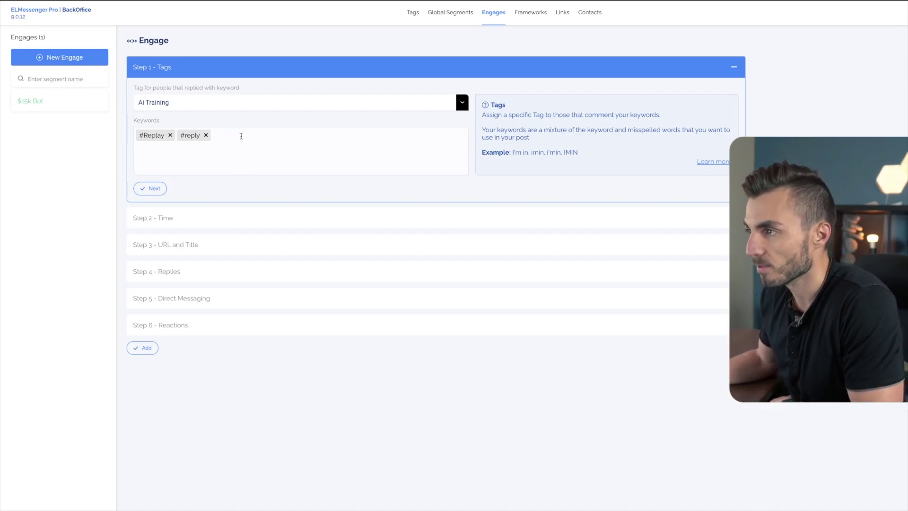
{"action": "left_click", "coordinate": [158, 189]}
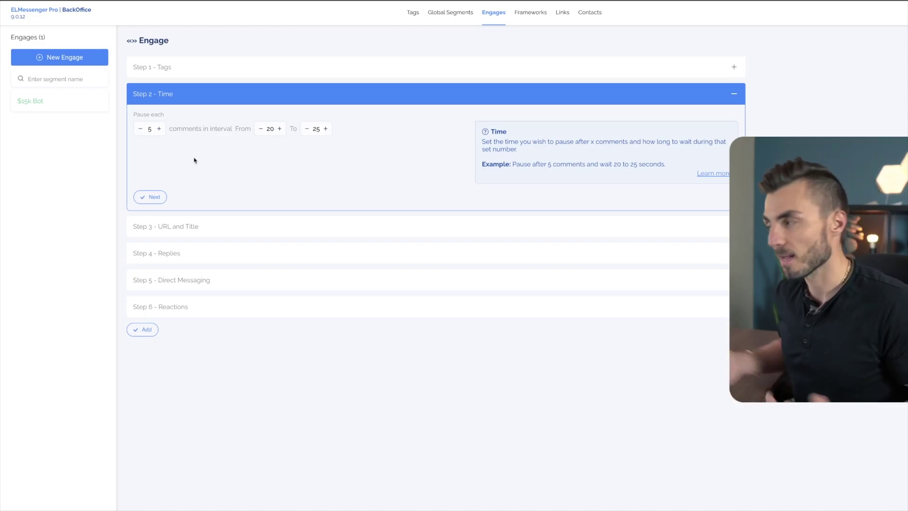
Step: Keep the default pause timing, enter the Facebook post's link as the URL, and title the Engage 5 Ways AI Training
{"action": "left_click", "coordinate": [144, 198]}
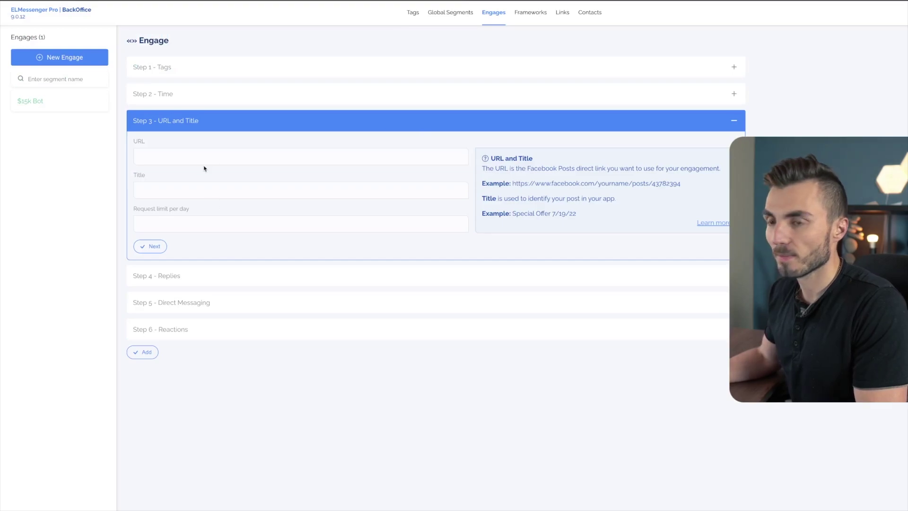
{"action": "left_click", "coordinate": [204, 158]}
{"action": "left_click", "coordinate": [237, 176]}
{"action": "left_click", "coordinate": [196, 191]}
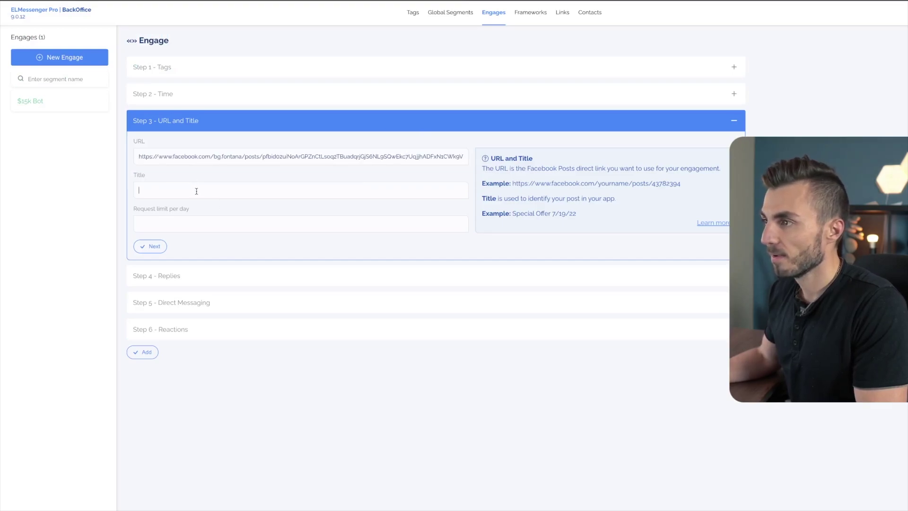
{"action": "type", "text": "5"}
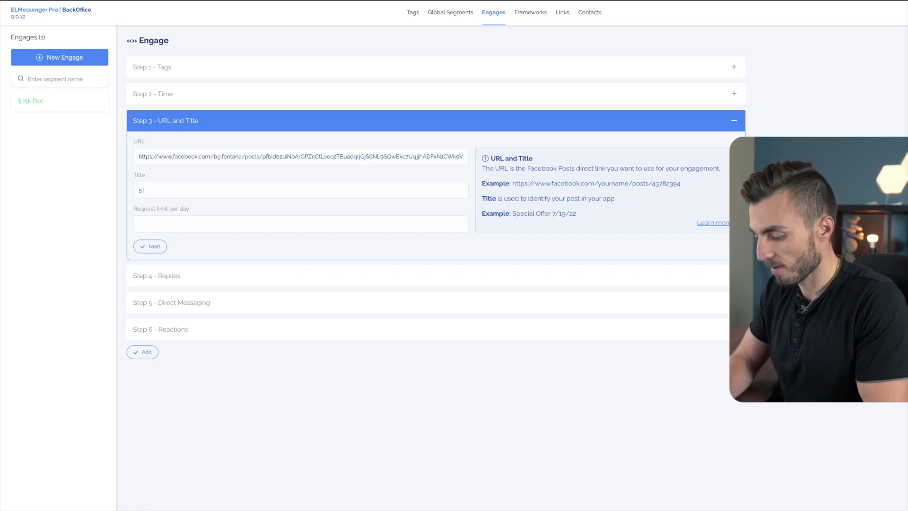
{"action": "type", "text": " Ways AI"}
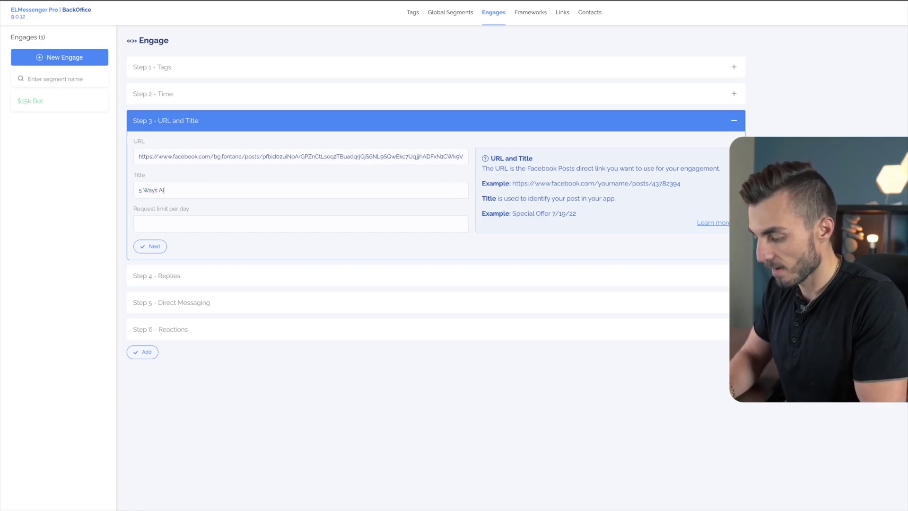
{"action": "type", "text": " Training"}
{"action": "key", "text": "Tab"}
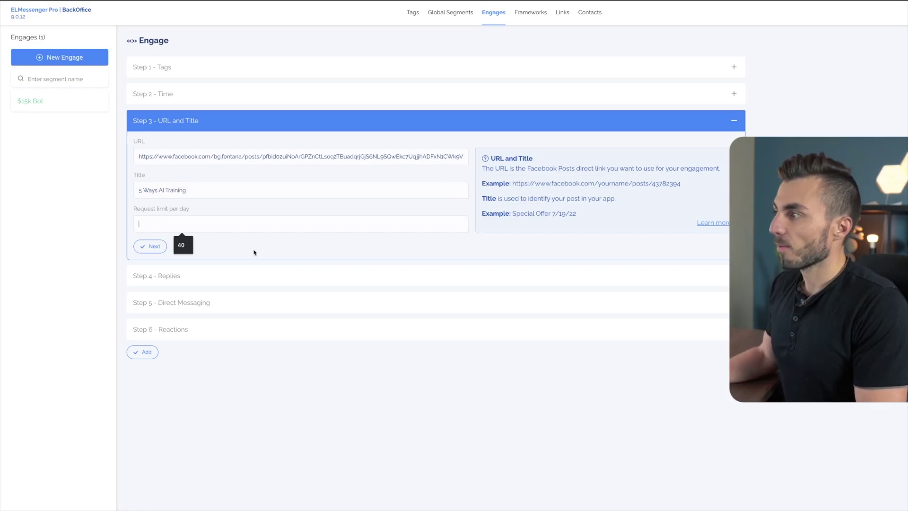
Step: Set the Engage's request limit per day to 15 and finish the URL and Title section
{"action": "left_click", "coordinate": [247, 222]}
{"action": "type", "text": "15"}
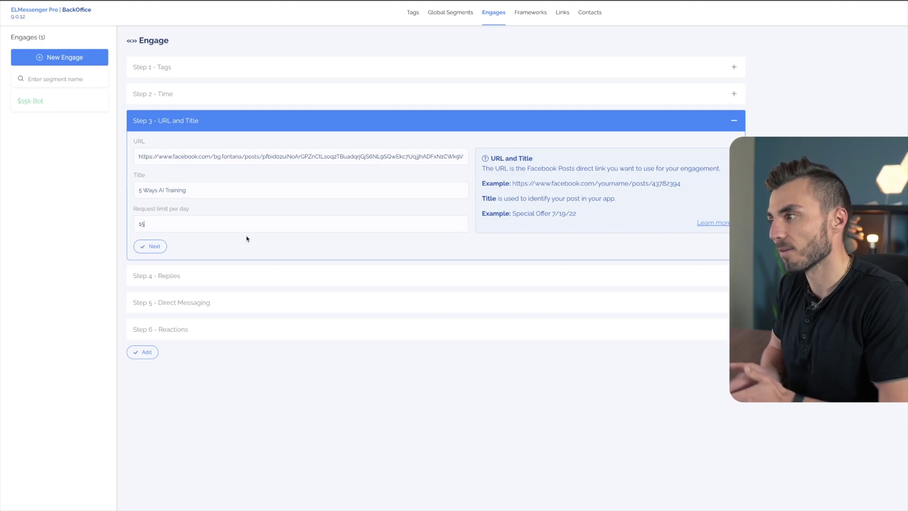
{"action": "left_click", "coordinate": [152, 246]}
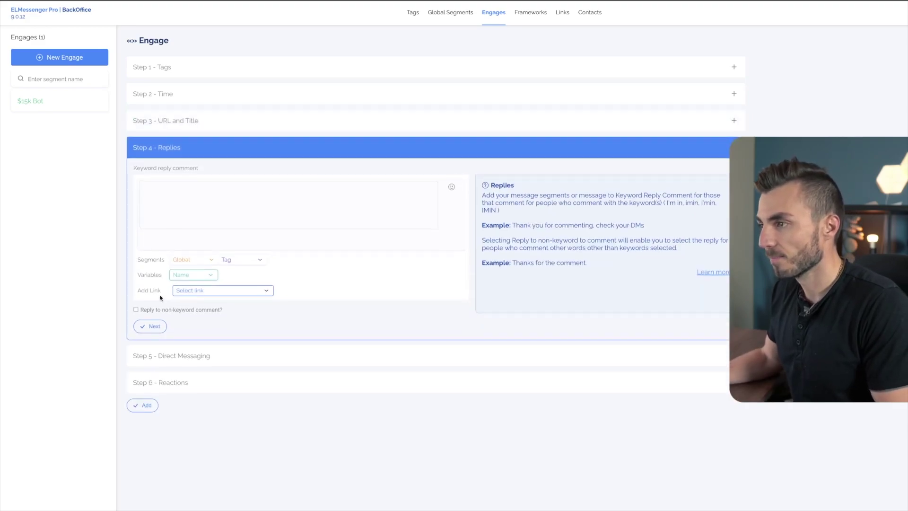
Step: Try "Here is the link to the free training:" as the keyword reply comment
{"action": "left_click", "coordinate": [213, 214]}
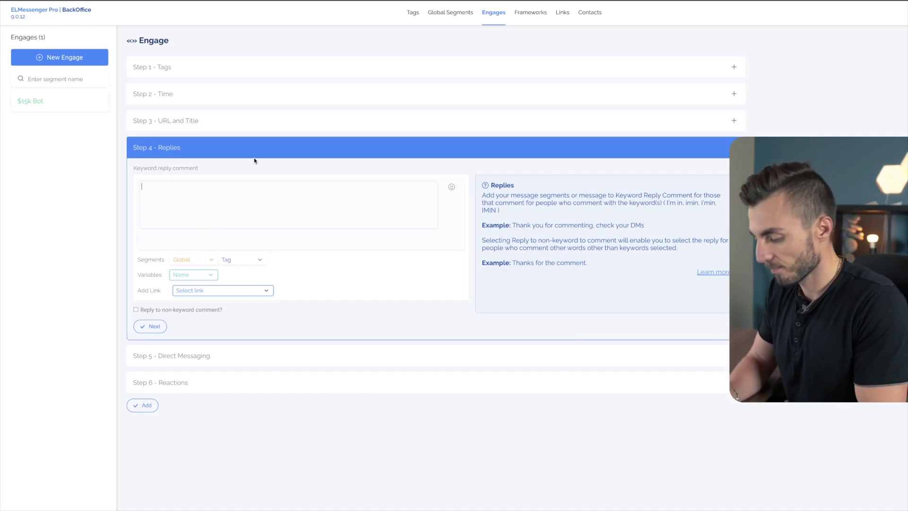
{"action": "type", "text": "Here is the lin"}
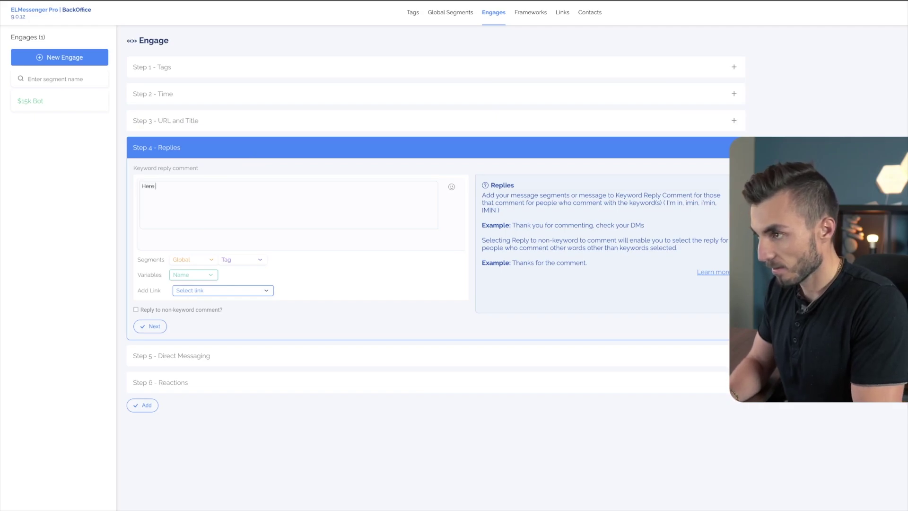
{"action": "type", "text": "he free training:"}
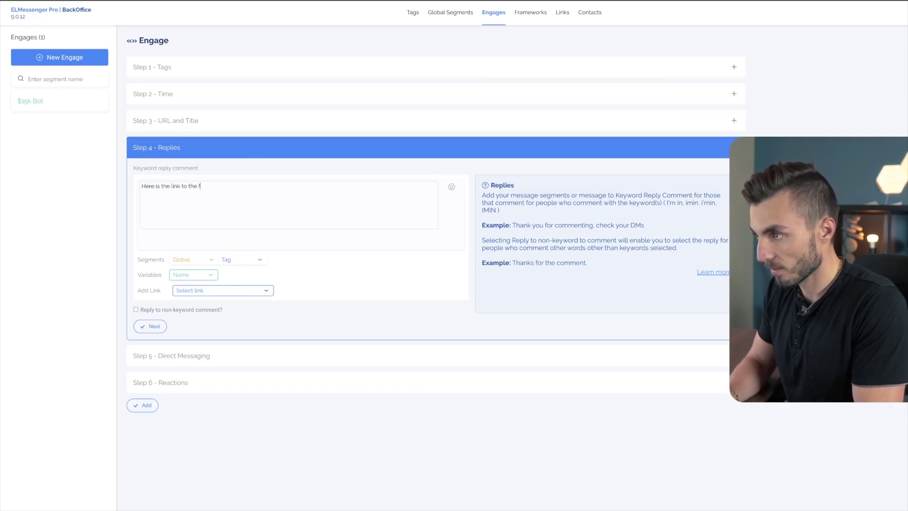
{"action": "triple_click", "coordinate": [189, 187]}
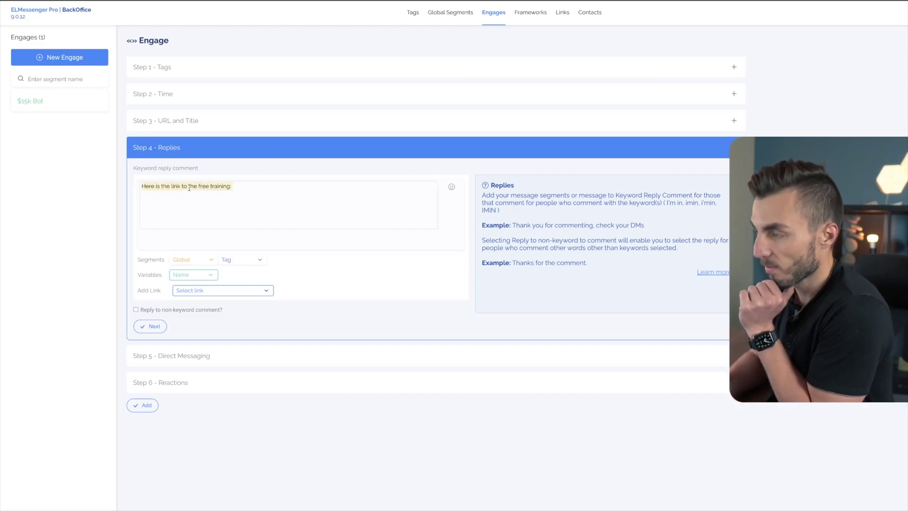
{"action": "key", "text": "BackSpace"}
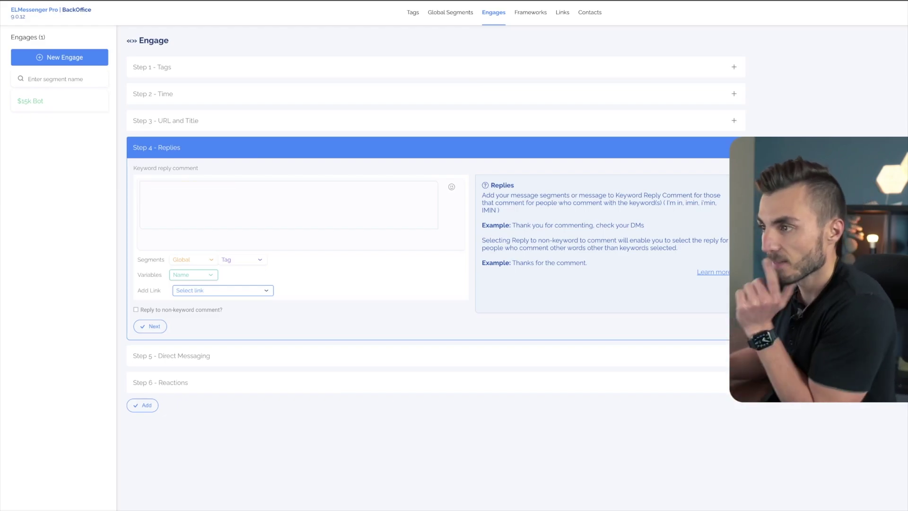
Step: Insert the Name variable into the keyword reply comment
{"action": "left_click", "coordinate": [235, 261]}
{"action": "left_click", "coordinate": [206, 277]}
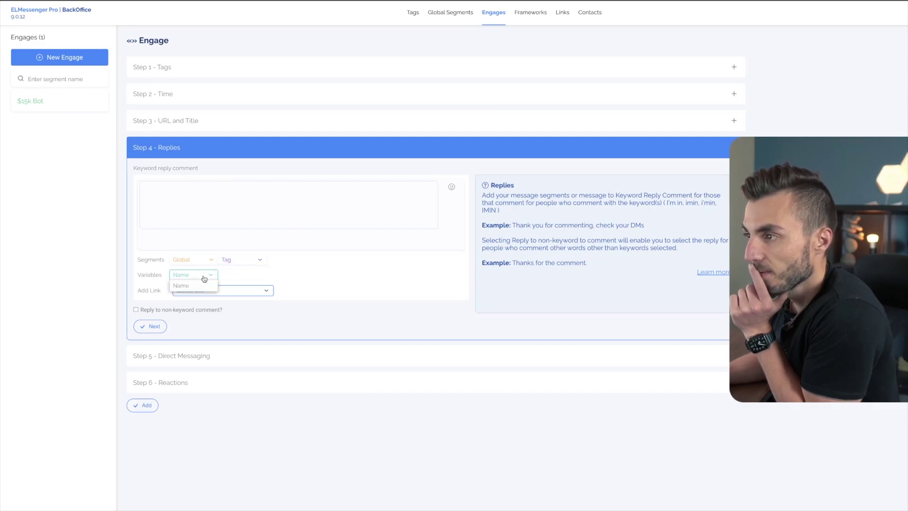
{"action": "left_click", "coordinate": [194, 286]}
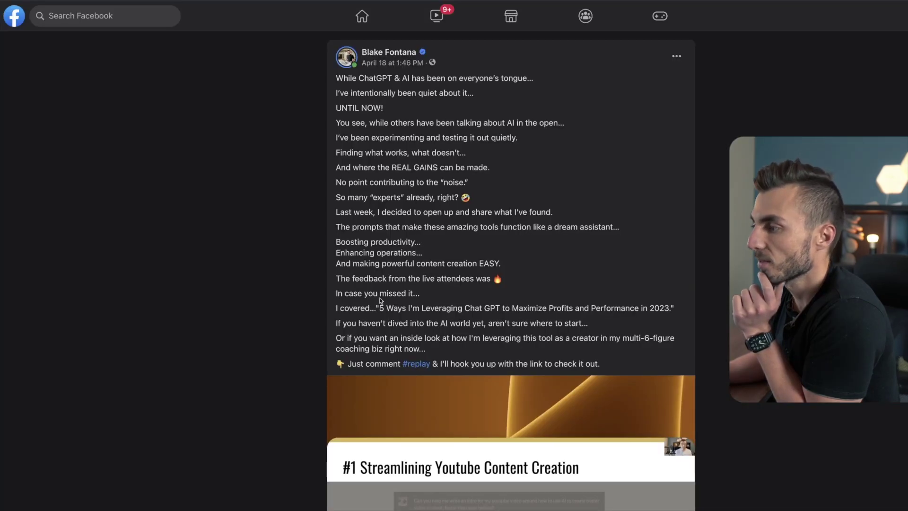
Step: Try "Just sent a DM with Access!" as the reply text after the Name variable, with sending a direct message enabled
{"action": "scroll", "coordinate": [382, 301], "scroll_direction": "down", "scroll_amount": 10}
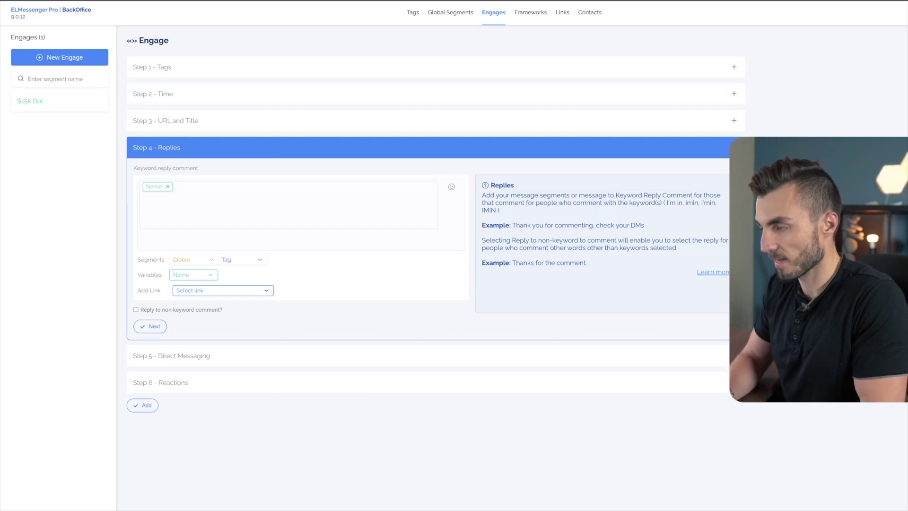
{"action": "type", "text": "Just sent a D"}
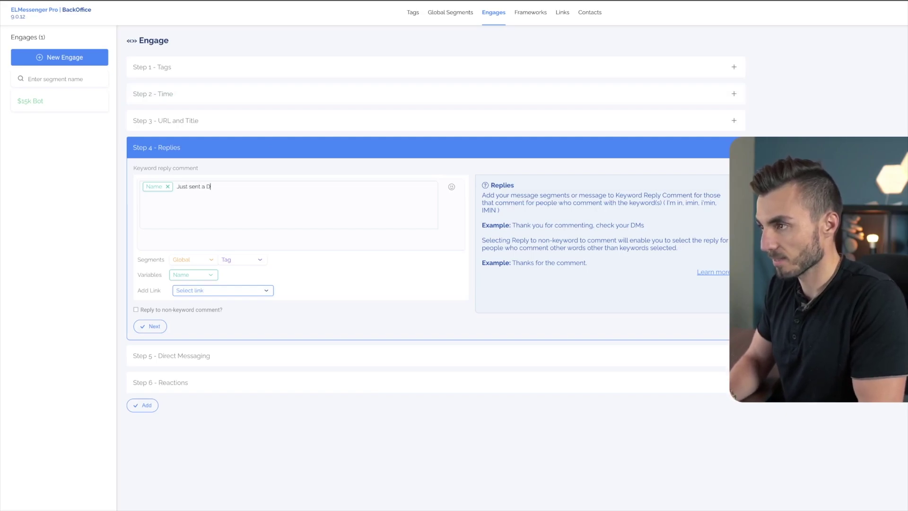
{"action": "type", "text": "M with Access!"}
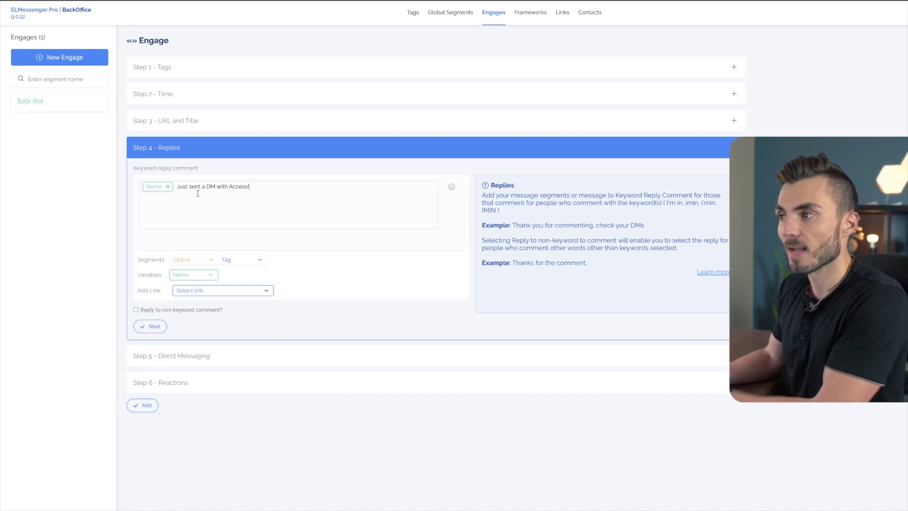
{"action": "left_click", "coordinate": [150, 326]}
{"action": "left_click", "coordinate": [136, 195]}
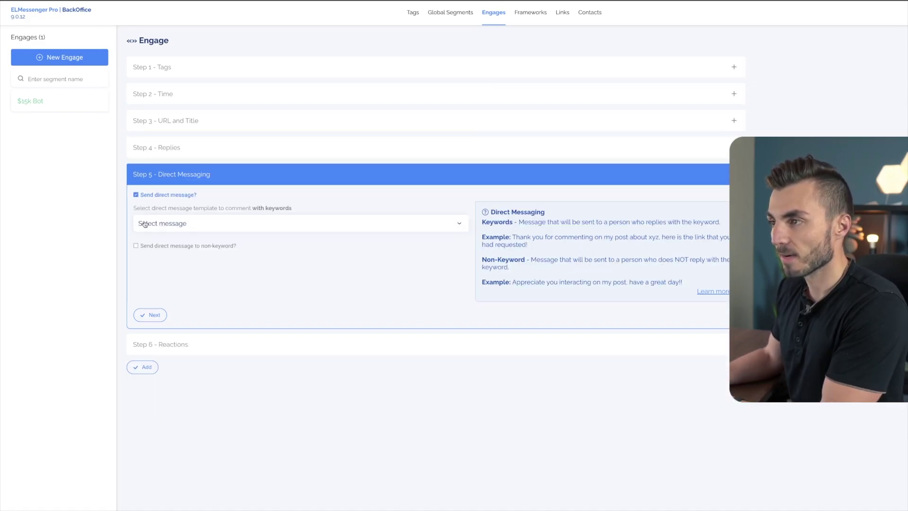
Step: Replace the reply text after the Name variable with "Here is the link to check out the training:" and its Messenger link, copied from the Facebook reply
{"action": "left_click", "coordinate": [197, 148]}
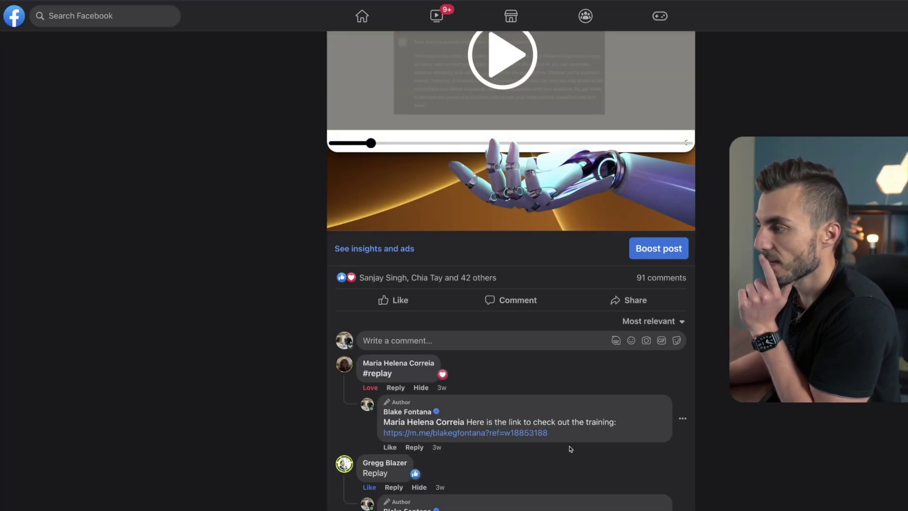
{"action": "left_click_drag", "start_coordinate": [548, 432], "coordinate": [468, 421]}
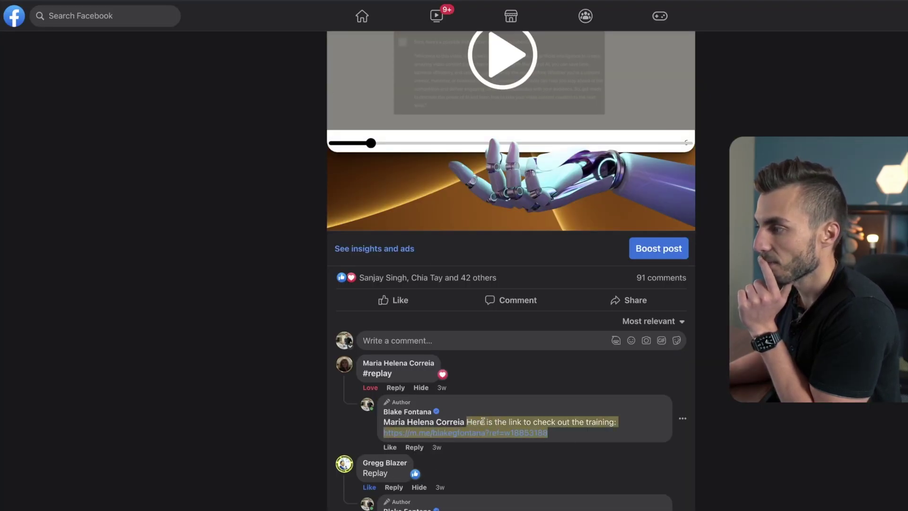
{"action": "right_click", "coordinate": [483, 421]}
{"action": "left_click", "coordinate": [512, 413]}
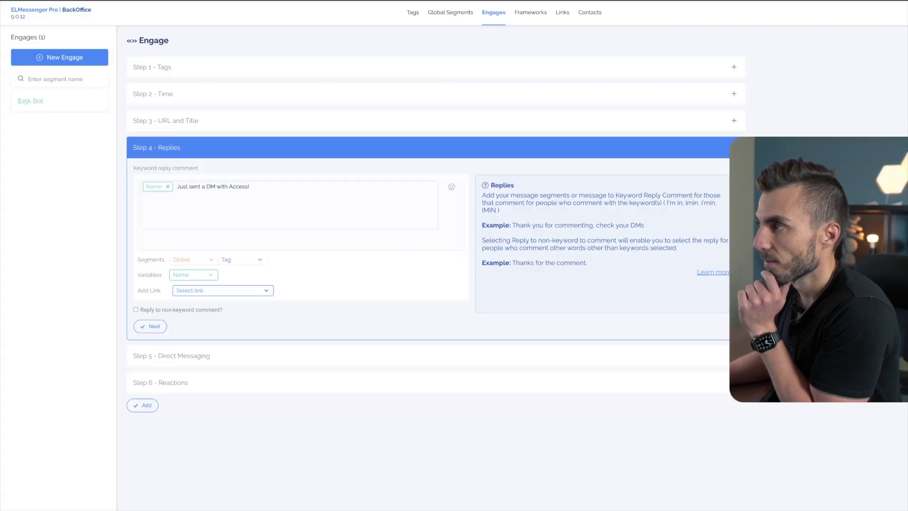
{"action": "left_click_drag", "start_coordinate": [280, 188], "coordinate": [411, 189]}
{"action": "key", "text": "ctrl+v"}
{"action": "left_click", "coordinate": [411, 189]}
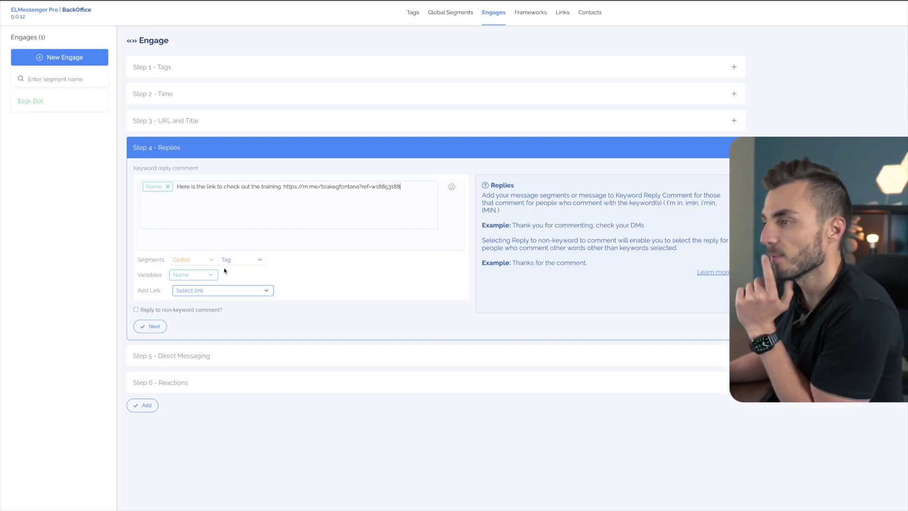
{"action": "left_click", "coordinate": [150, 326]}
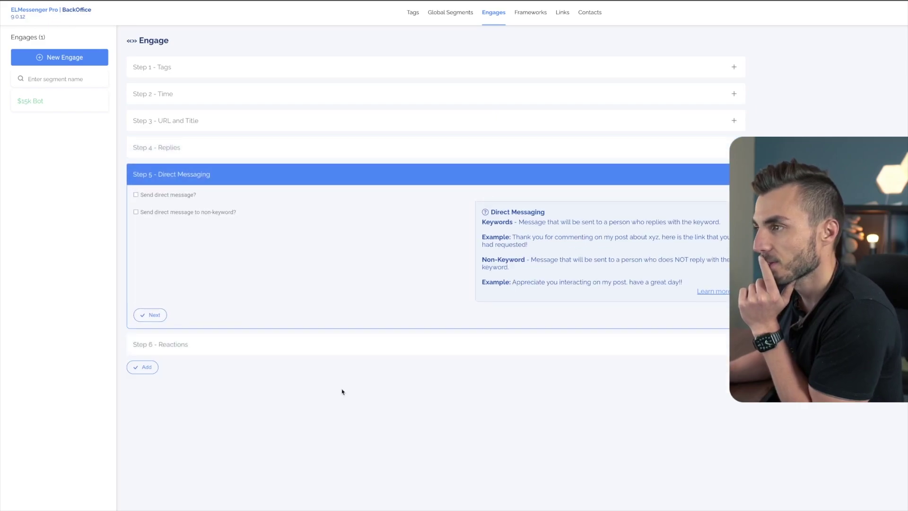
Step: Try the direct message options for keyword and non-keyword comments, leaving both turned off
{"action": "left_click", "coordinate": [136, 195]}
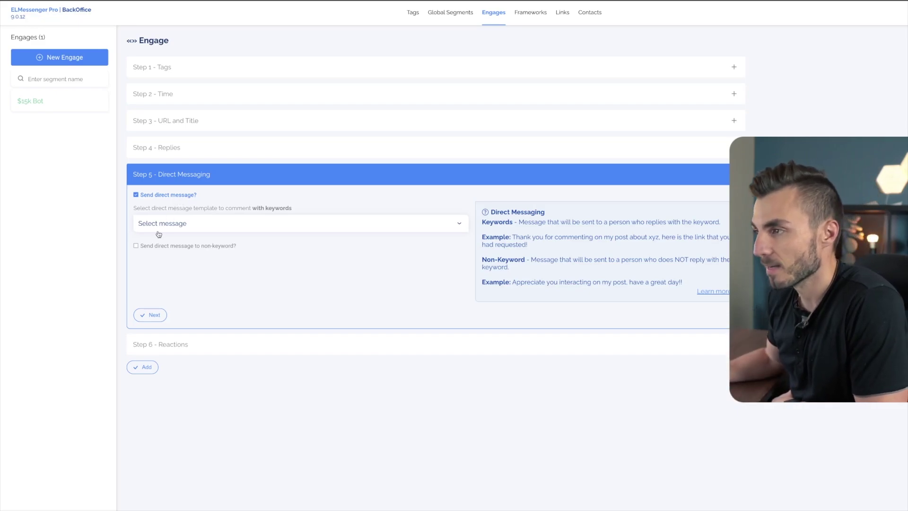
{"action": "left_click", "coordinate": [137, 195]}
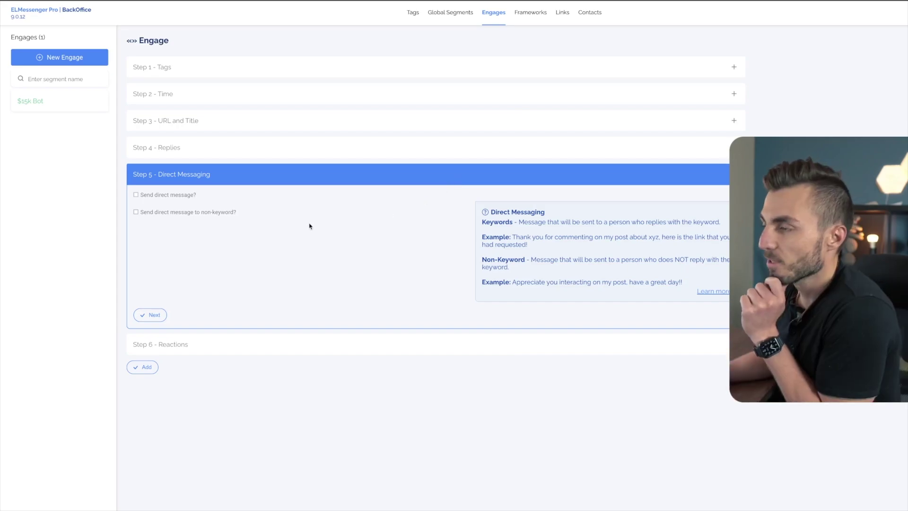
{"action": "left_click", "coordinate": [136, 212]}
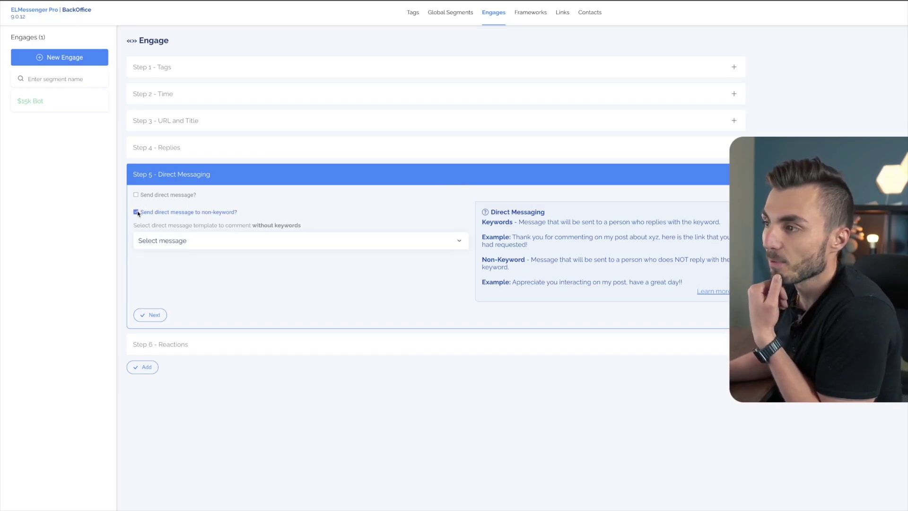
{"action": "left_click", "coordinate": [137, 212]}
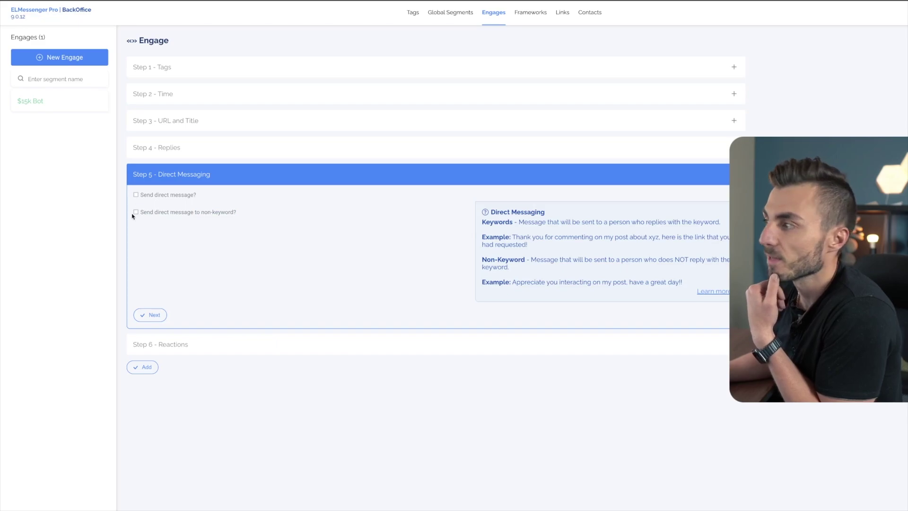
Step: Continue from Direct Messaging to the Reactions step and turn off reacting on comments
{"action": "left_click", "coordinate": [150, 315]}
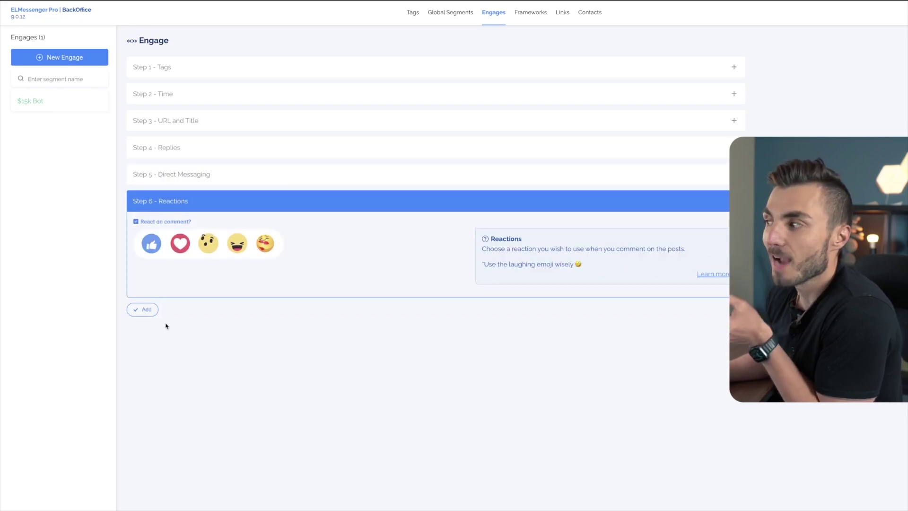
{"action": "left_click", "coordinate": [135, 221]}
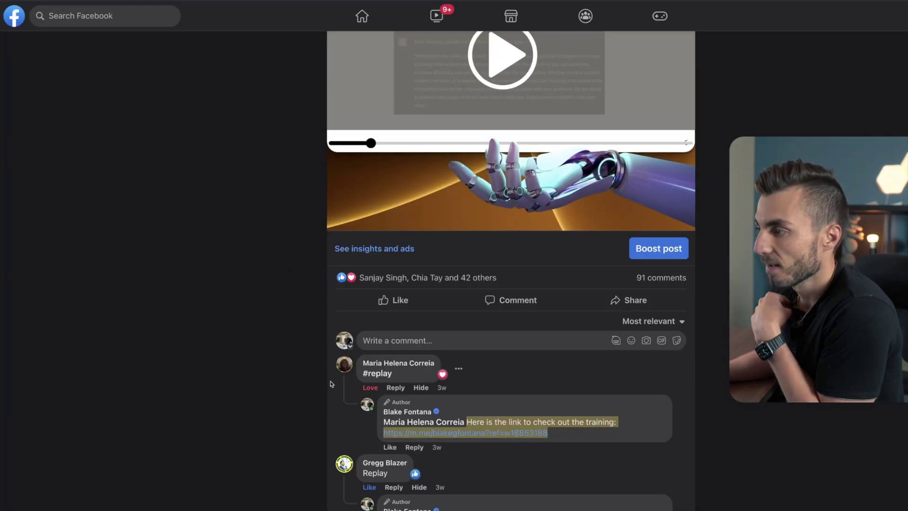
Step: On the Facebook post, remove the Love reaction from the first #replay comment
{"action": "scroll", "coordinate": [294, 387], "scroll_direction": "down", "scroll_amount": 1}
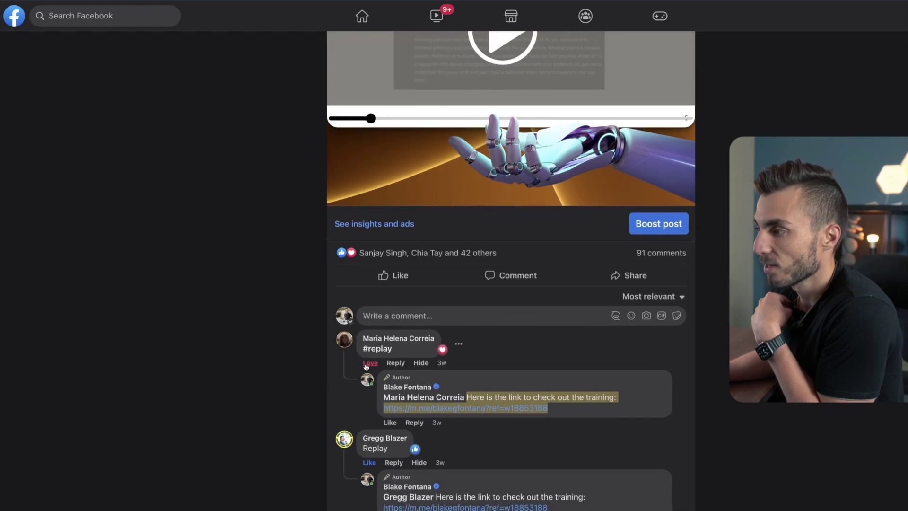
{"action": "mouse_move", "coordinate": [367, 365]}
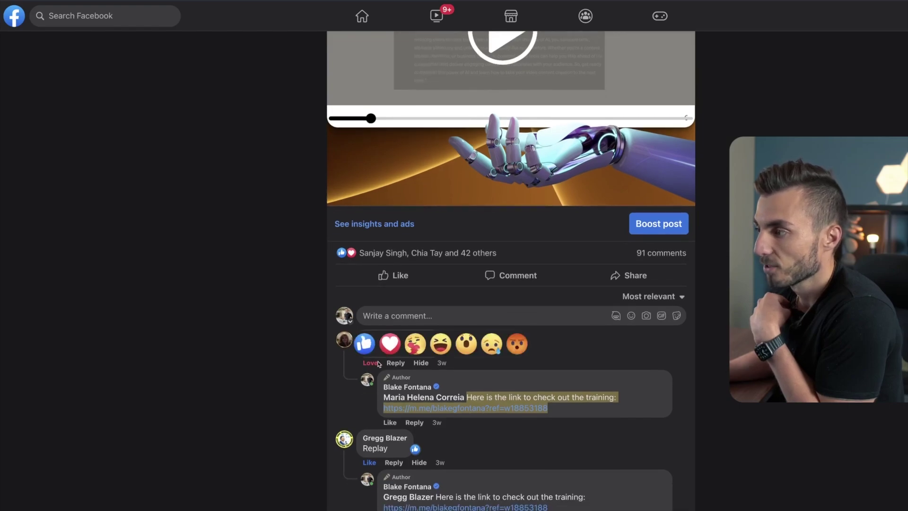
{"action": "left_click", "coordinate": [371, 363]}
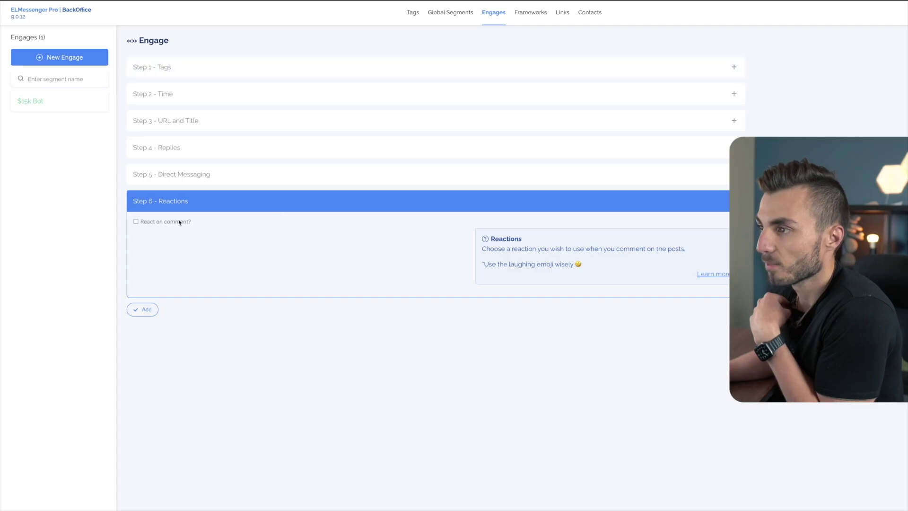
Step: Back in the BackOffice, enable reacting on comments with the Love and Like reactions, and add the engage
{"action": "left_click", "coordinate": [172, 223]}
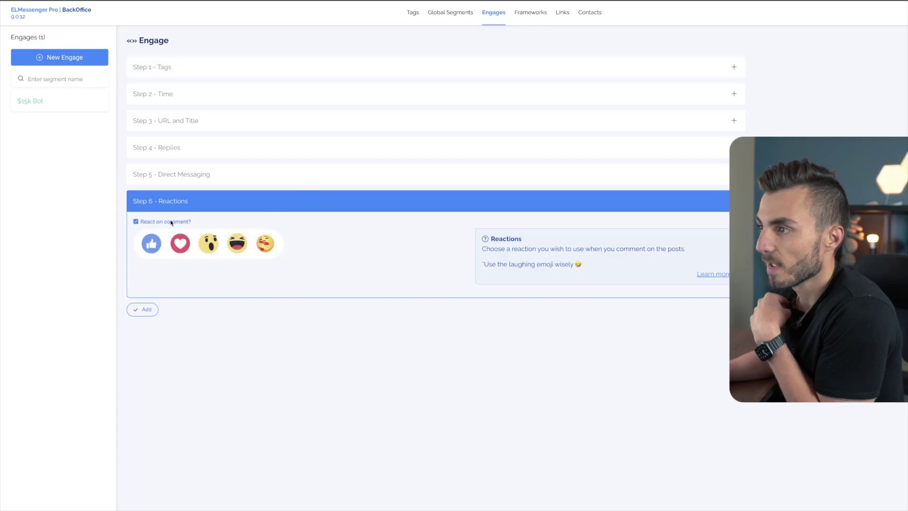
{"action": "left_click", "coordinate": [185, 246]}
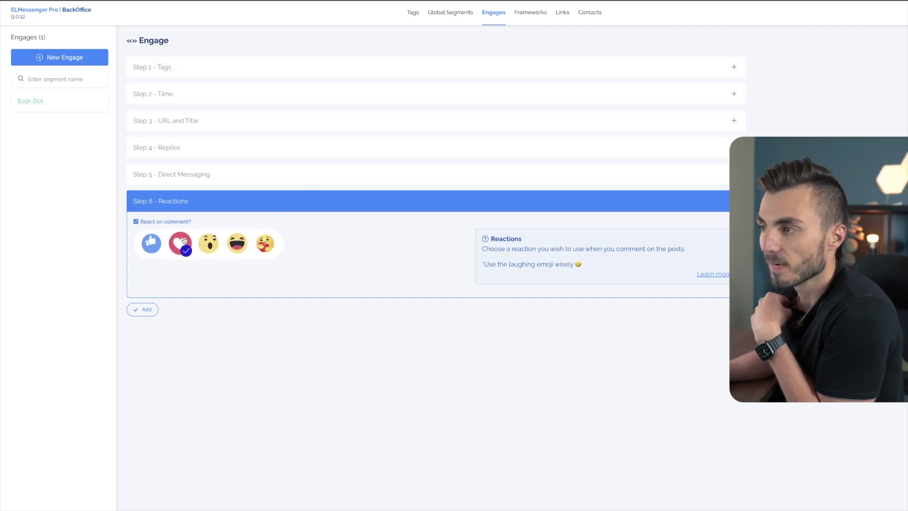
{"action": "left_click", "coordinate": [151, 249]}
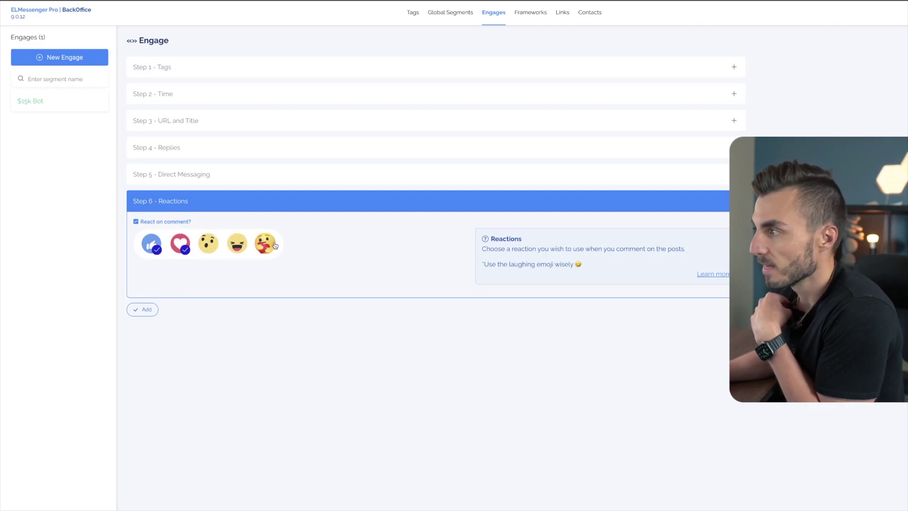
{"action": "left_click", "coordinate": [142, 310]}
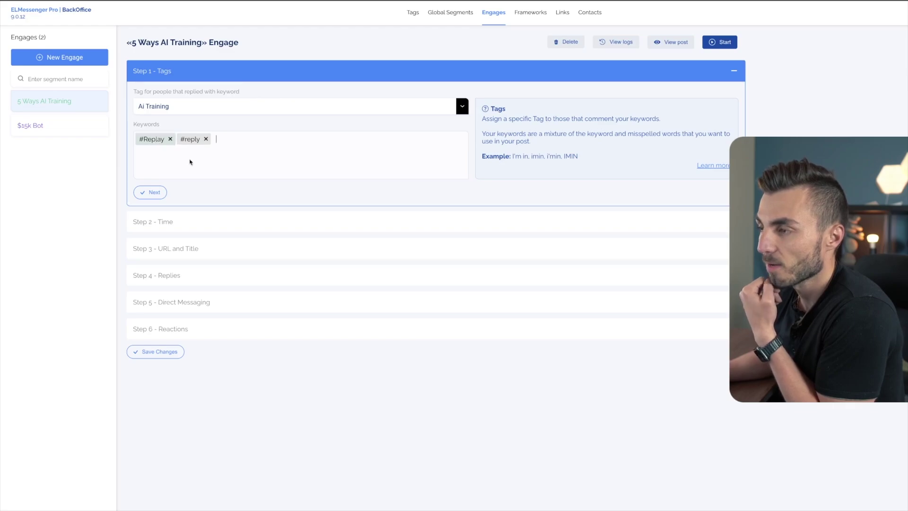
Step: Review the 5 Ways AI Training engage's settings from Time through Reactions and save the changes
{"action": "left_click", "coordinate": [205, 221]}
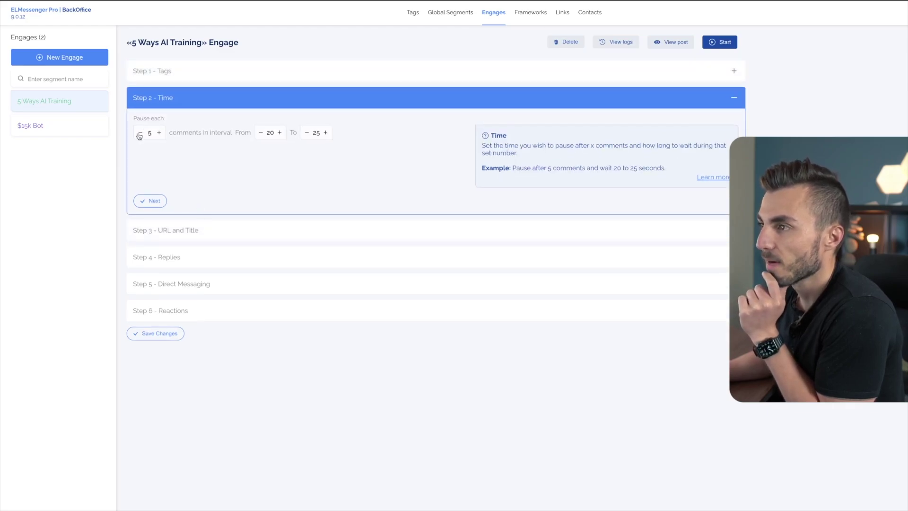
{"action": "left_click", "coordinate": [249, 230]}
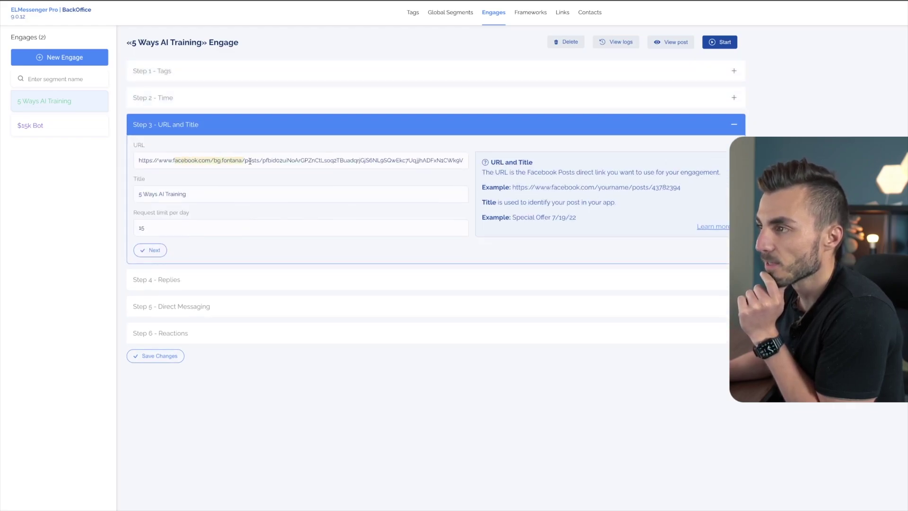
{"action": "left_click", "coordinate": [270, 279]}
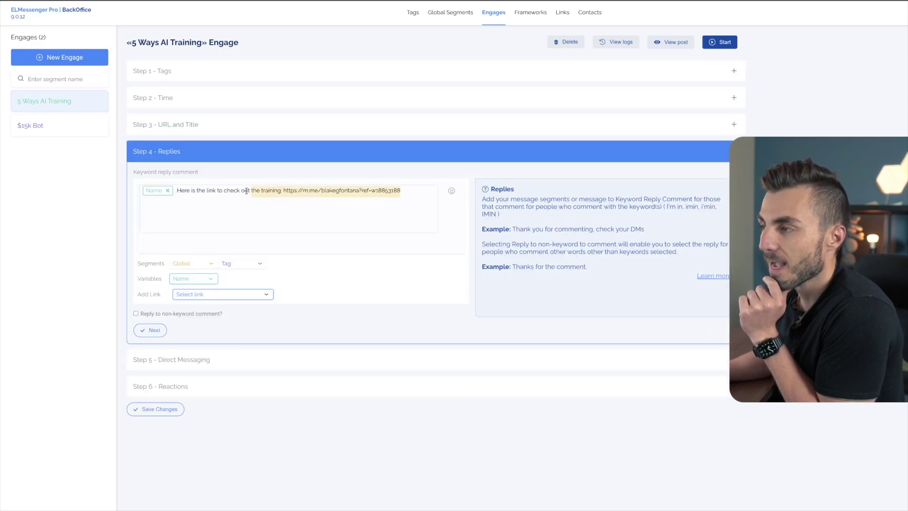
{"action": "left_click", "coordinate": [150, 330]}
{"action": "left_click", "coordinate": [222, 350]}
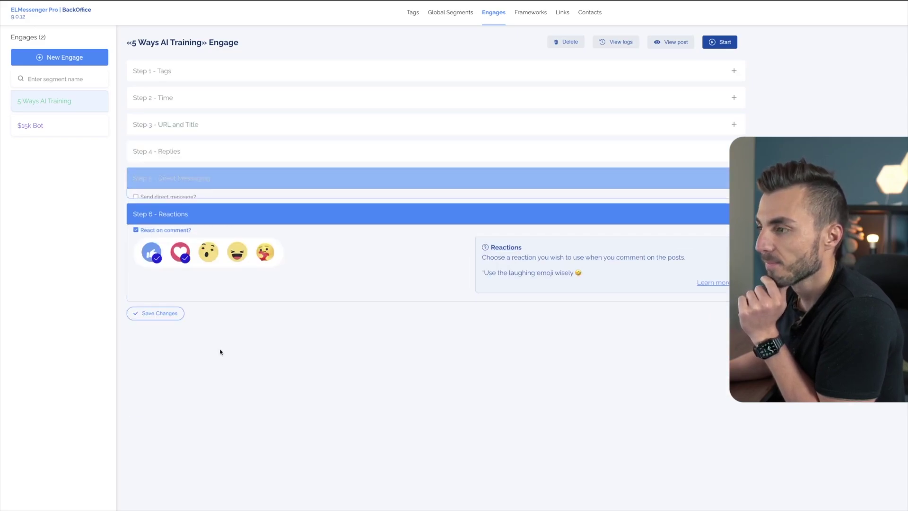
{"action": "left_click", "coordinate": [181, 316]}
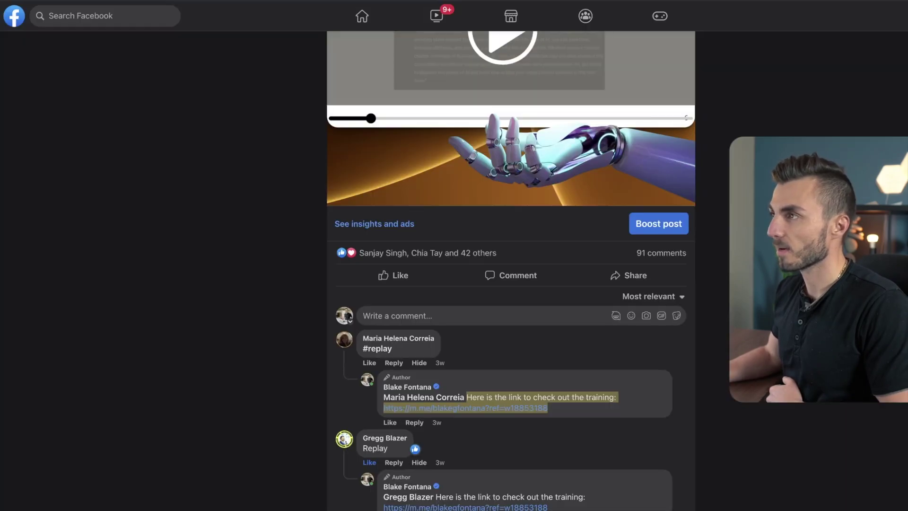
Step: Review the Facebook post and its comments, and find the 5 Ways AI Training entry among the extension's engages
{"action": "scroll", "coordinate": [363, 249], "scroll_direction": "up", "scroll_amount": 6}
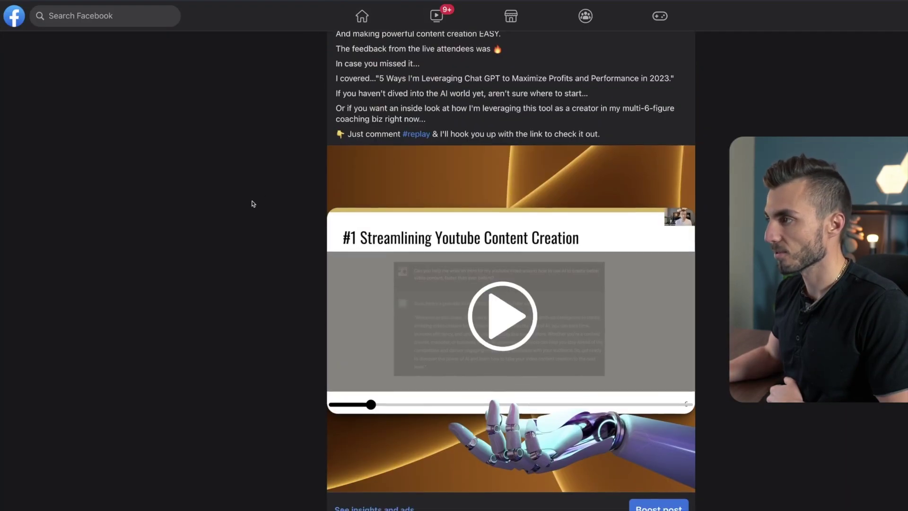
{"action": "scroll", "coordinate": [253, 202], "scroll_direction": "down", "scroll_amount": 5}
{"action": "scroll", "coordinate": [310, 378], "scroll_direction": "down", "scroll_amount": 2}
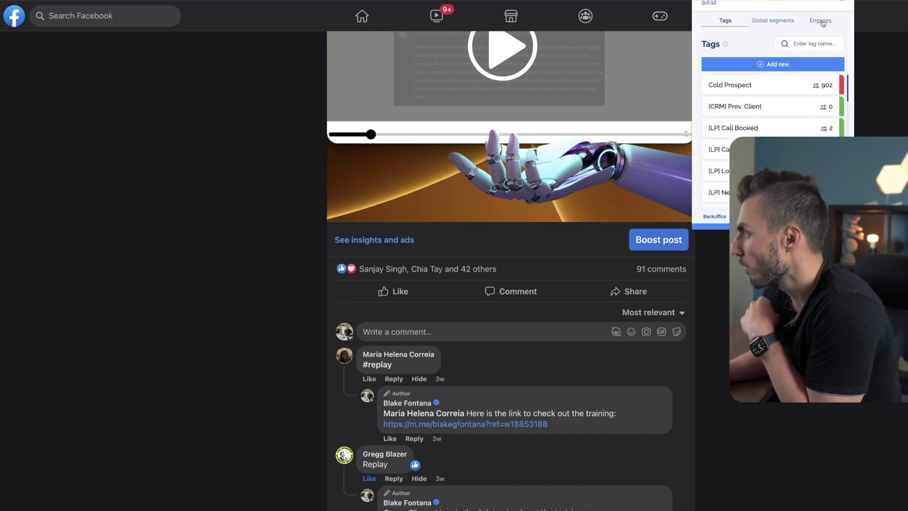
{"action": "left_click", "coordinate": [822, 22]}
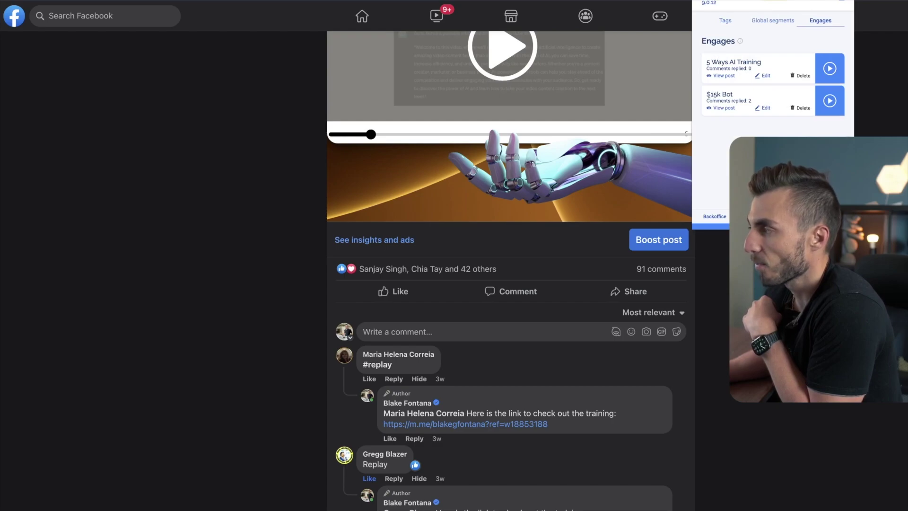
{"action": "left_click_drag", "start_coordinate": [705, 64], "coordinate": [776, 65]}
{"action": "left_click", "coordinate": [775, 65]}
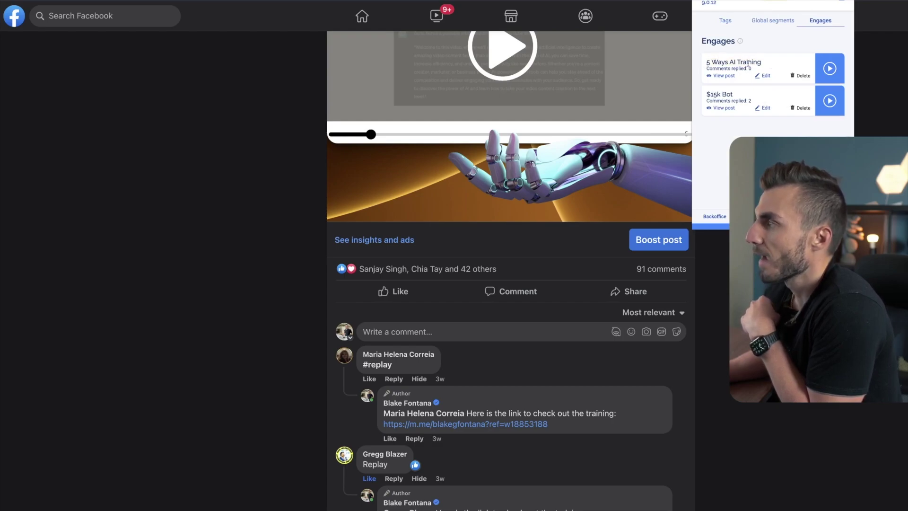